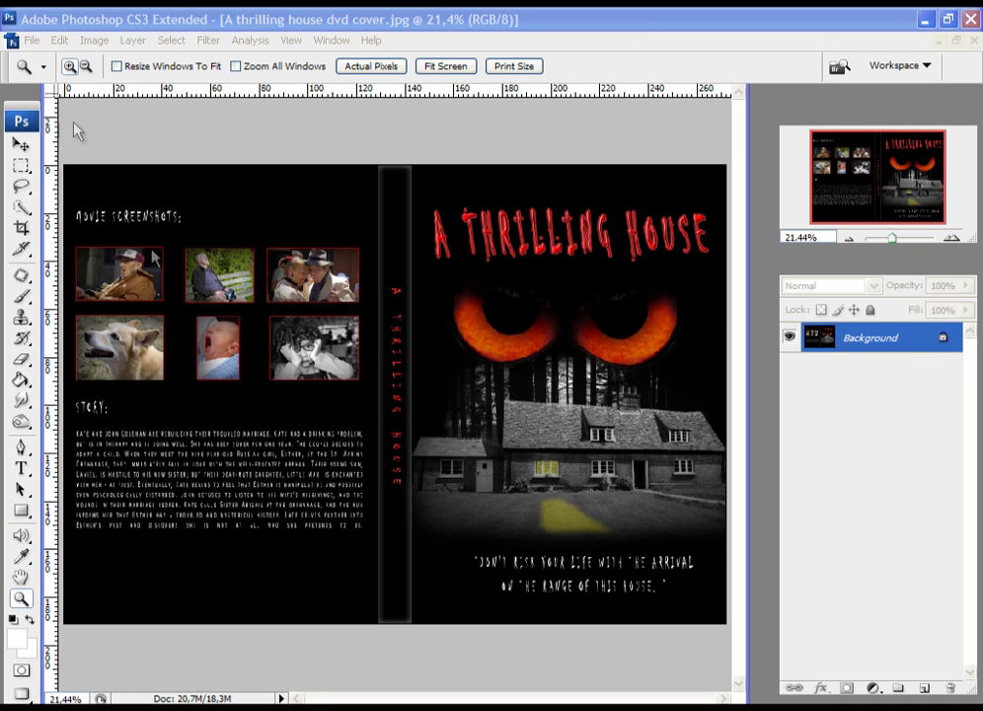
Close the finished DVD cover image and open guide.jpg fitted to the screen to examine the cover dimensions.
{"action": "left_click", "coordinate": [30, 42]}
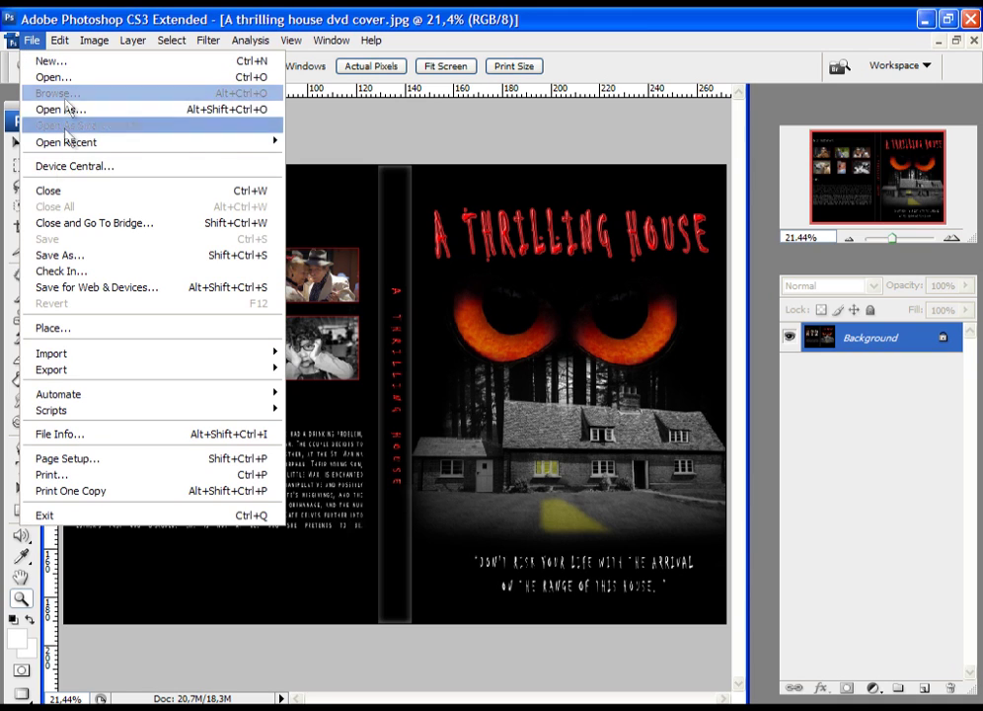
{"action": "left_click", "coordinate": [55, 193]}
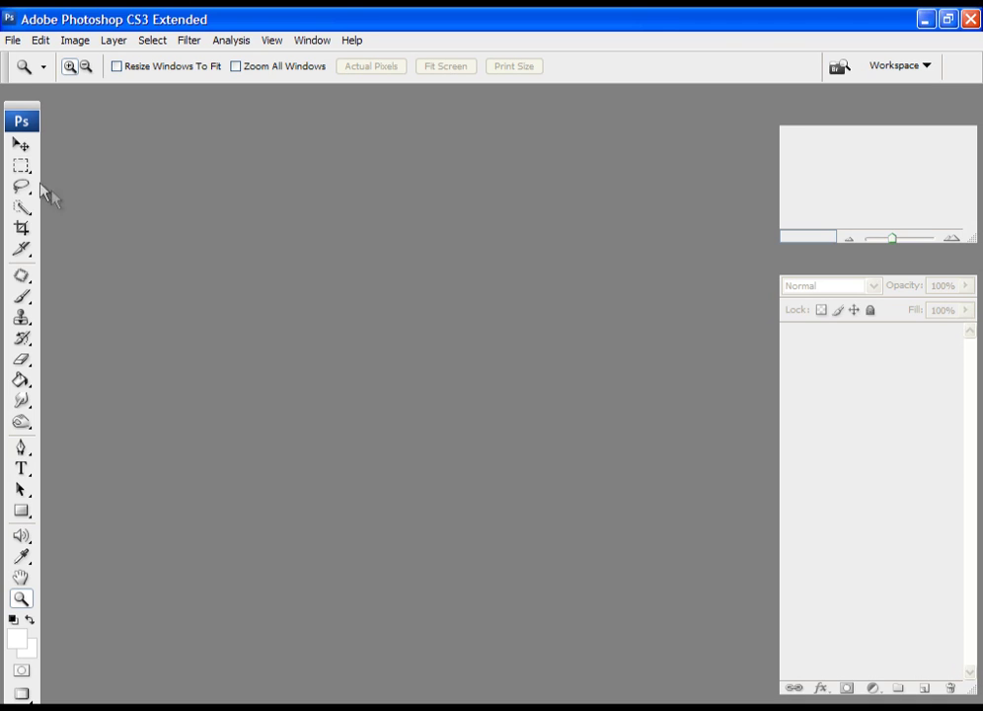
{"action": "left_click", "coordinate": [13, 40]}
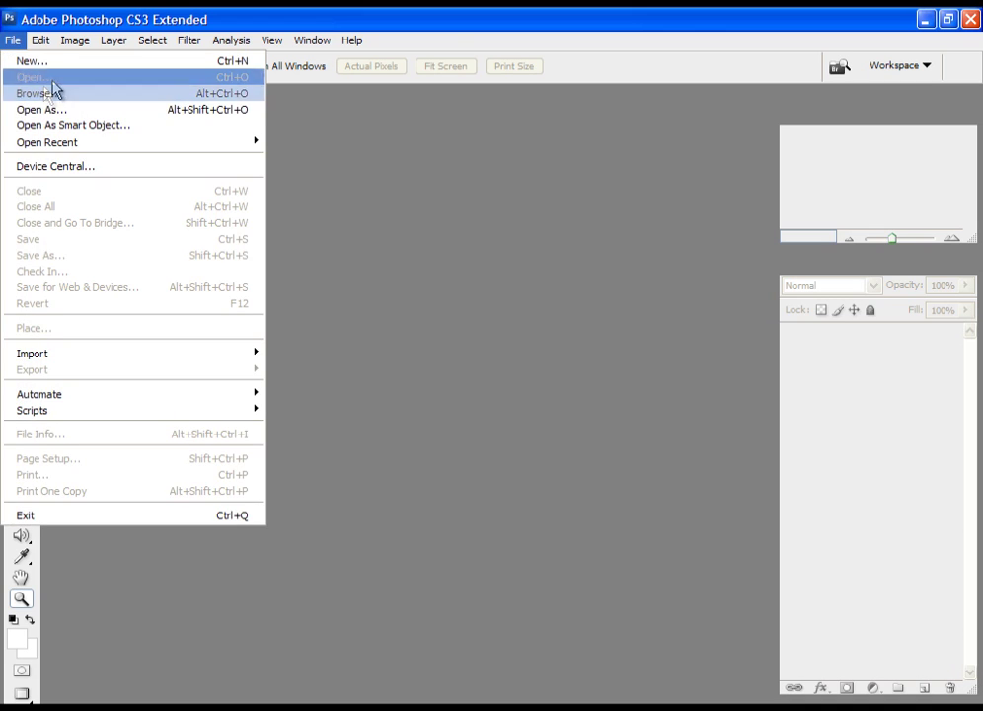
{"action": "left_click", "coordinate": [57, 78]}
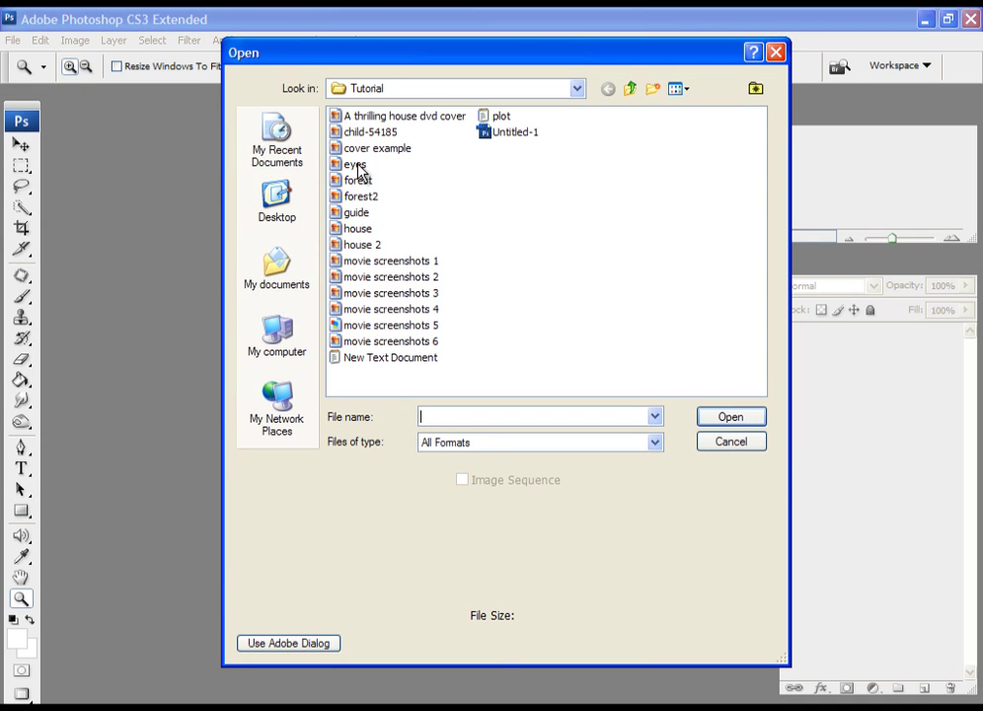
{"action": "left_click", "coordinate": [356, 213]}
{"action": "left_click", "coordinate": [729, 417]}
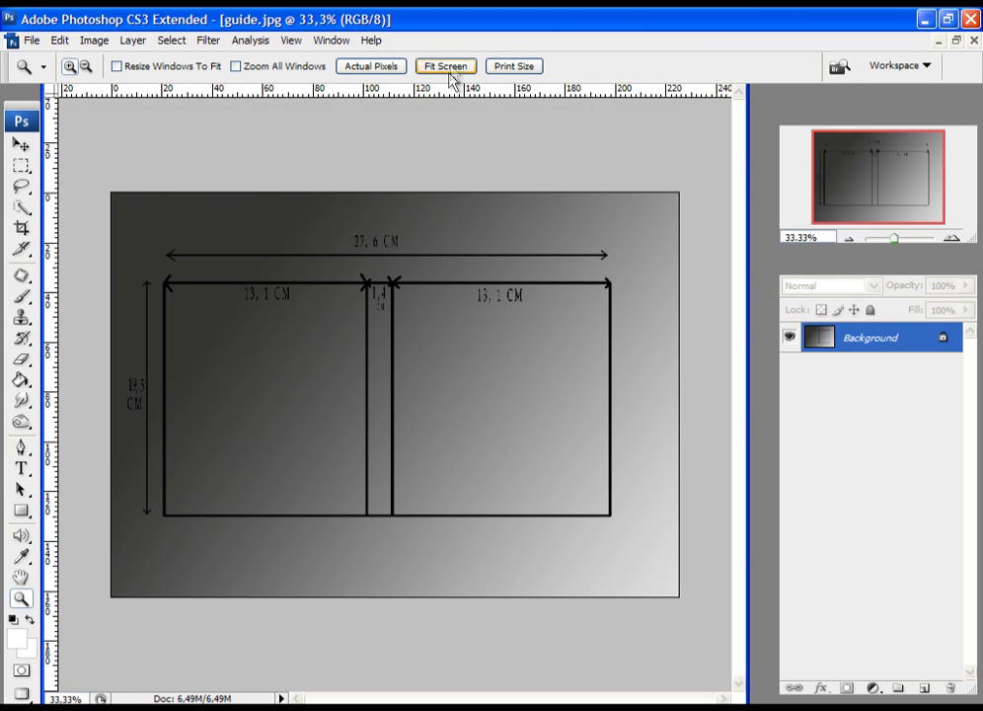
{"action": "left_click", "coordinate": [448, 68]}
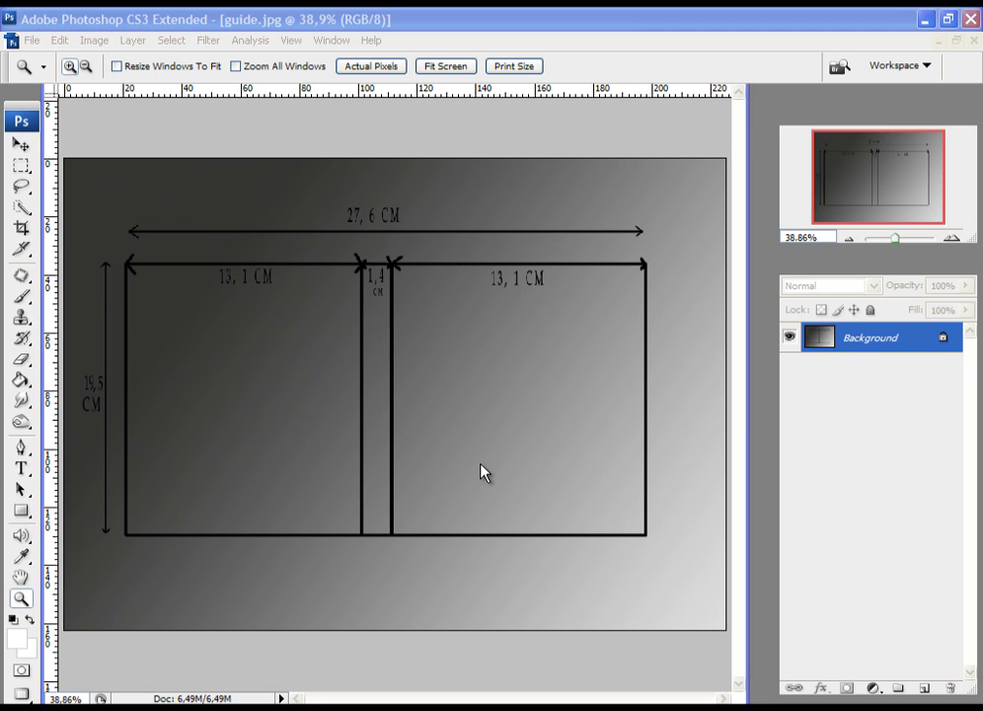
{"action": "left_click", "coordinate": [452, 66]}
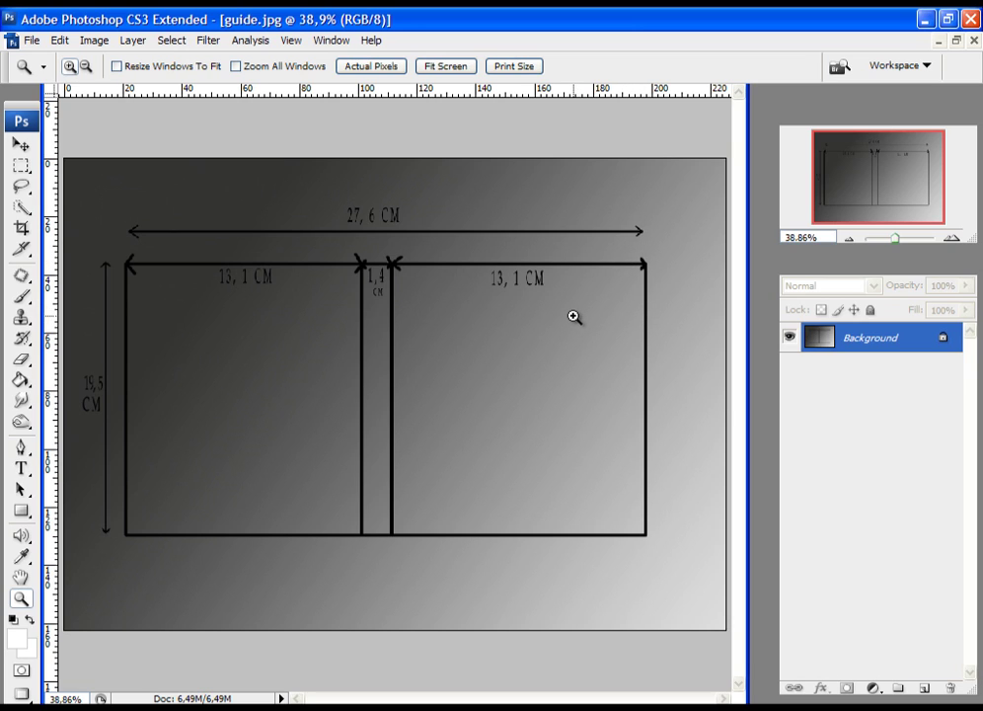
Close guide.jpg and start a new document with its dimensions measured in cm.
{"action": "left_click", "coordinate": [31, 41]}
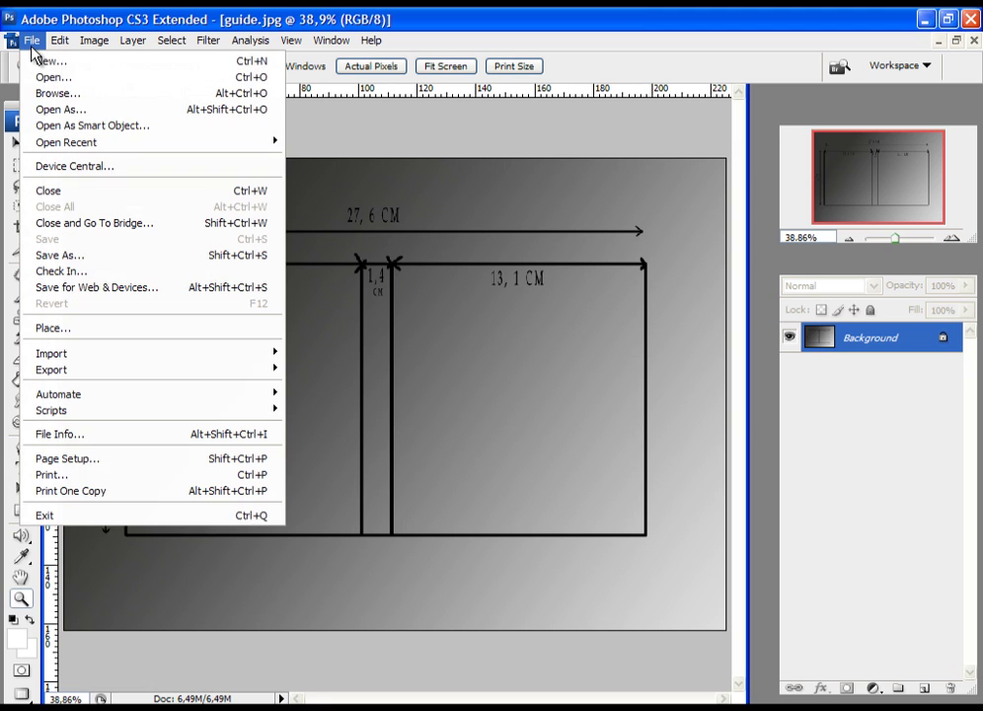
{"action": "left_click", "coordinate": [61, 190]}
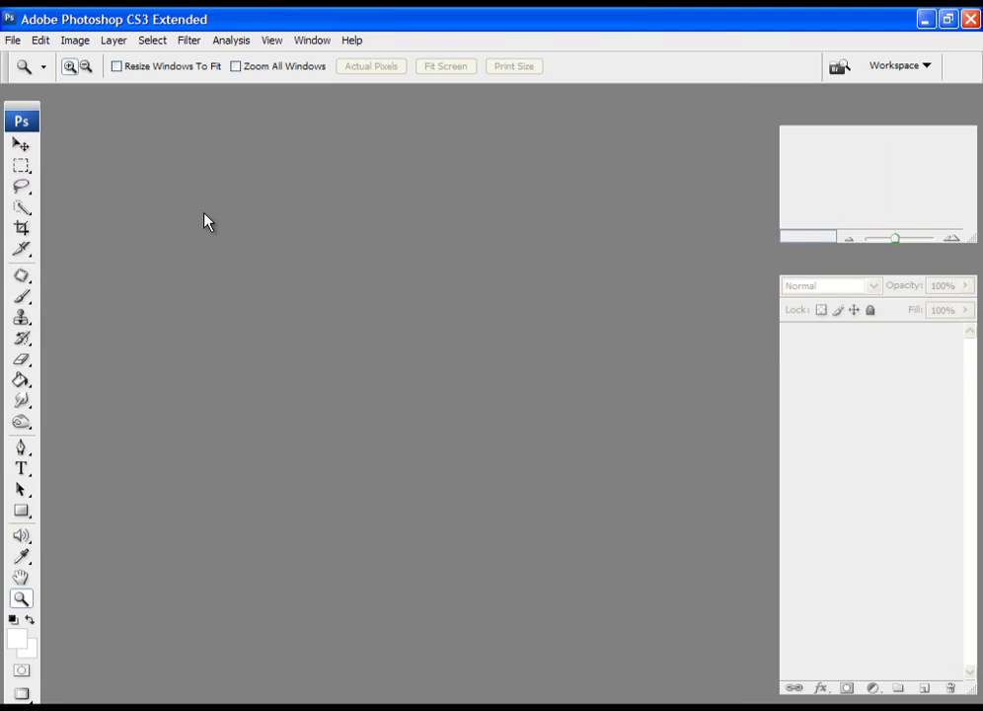
{"action": "left_click", "coordinate": [16, 41]}
{"action": "left_click", "coordinate": [75, 60]}
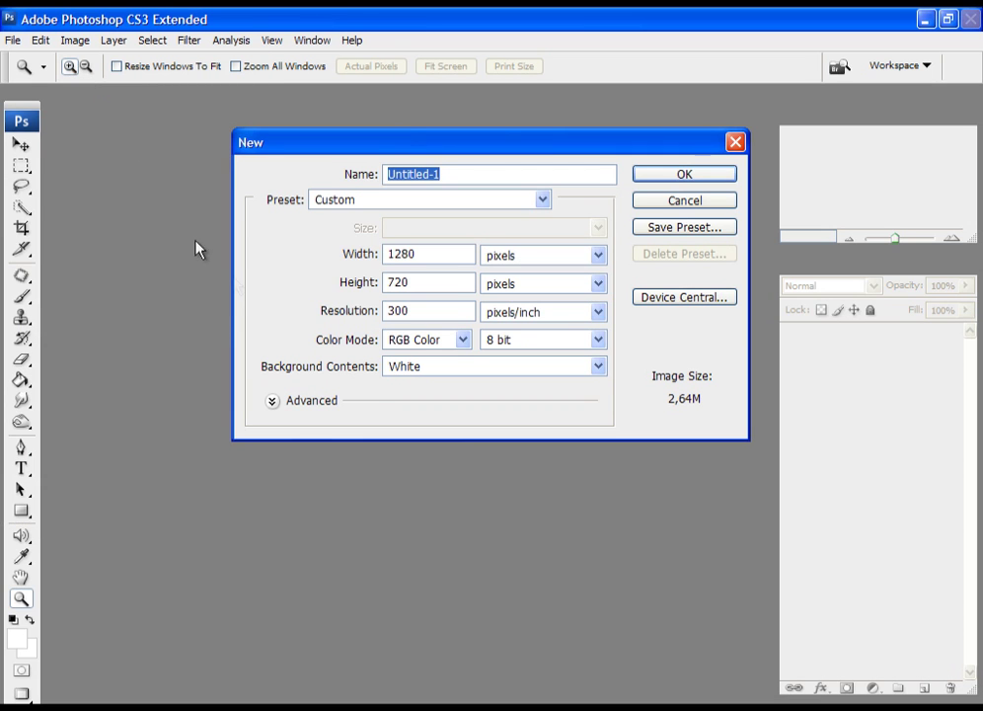
{"action": "left_click", "coordinate": [528, 255]}
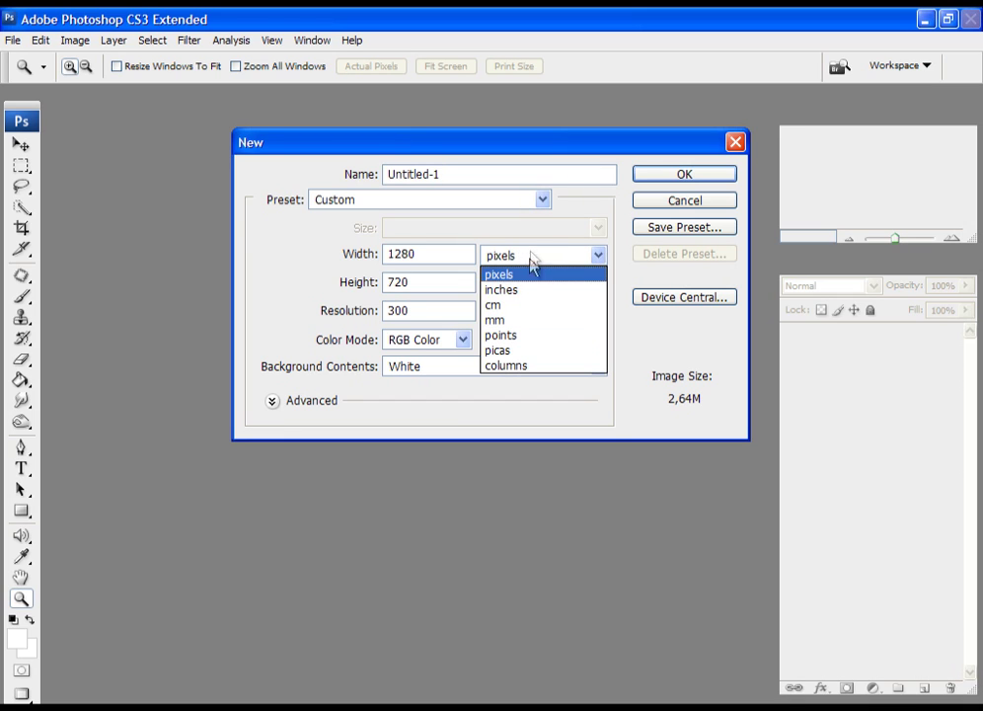
{"action": "left_click", "coordinate": [512, 309]}
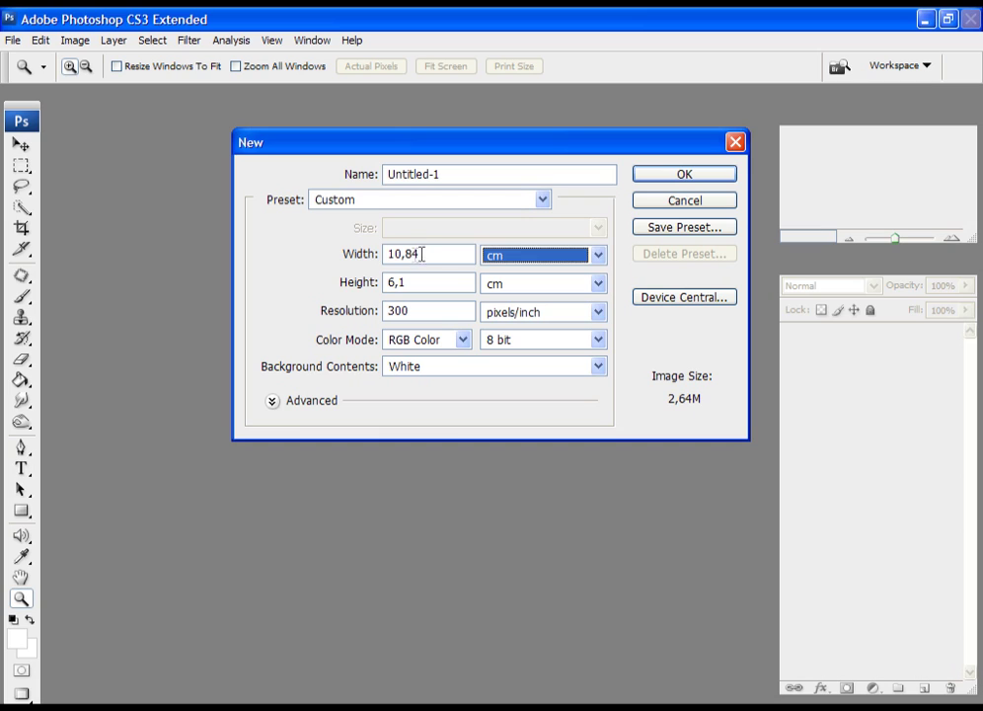
Set the new document's width to 27,2 cm and its height to 19,1 cm.
{"action": "left_click_drag", "start_coordinate": [419, 255], "coordinate": [278, 260]}
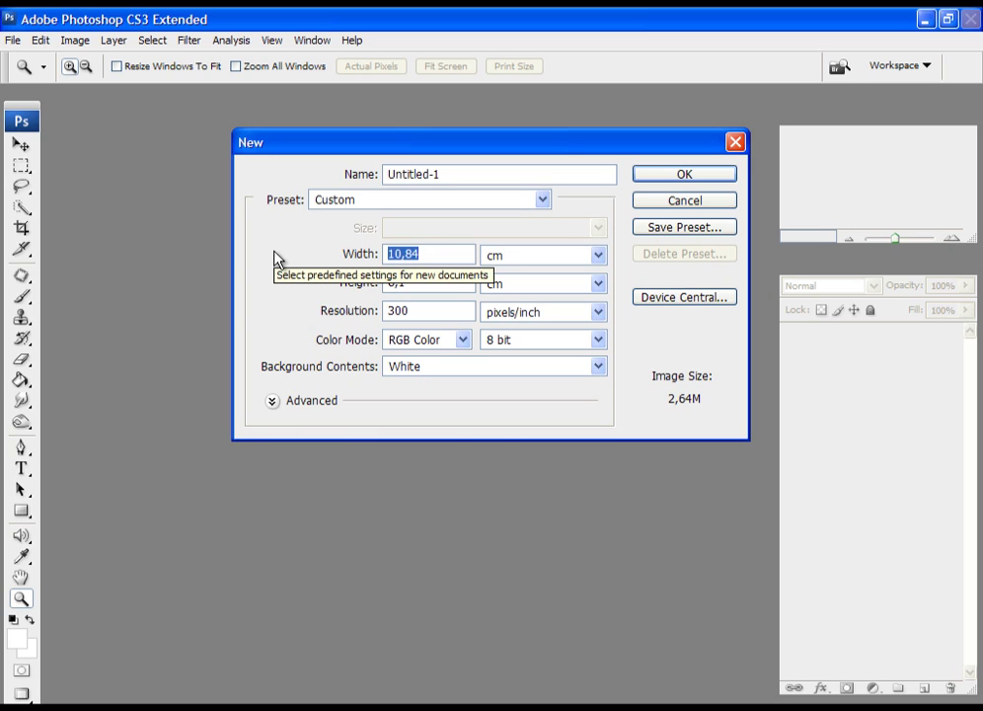
{"action": "type", "text": "27,2"}
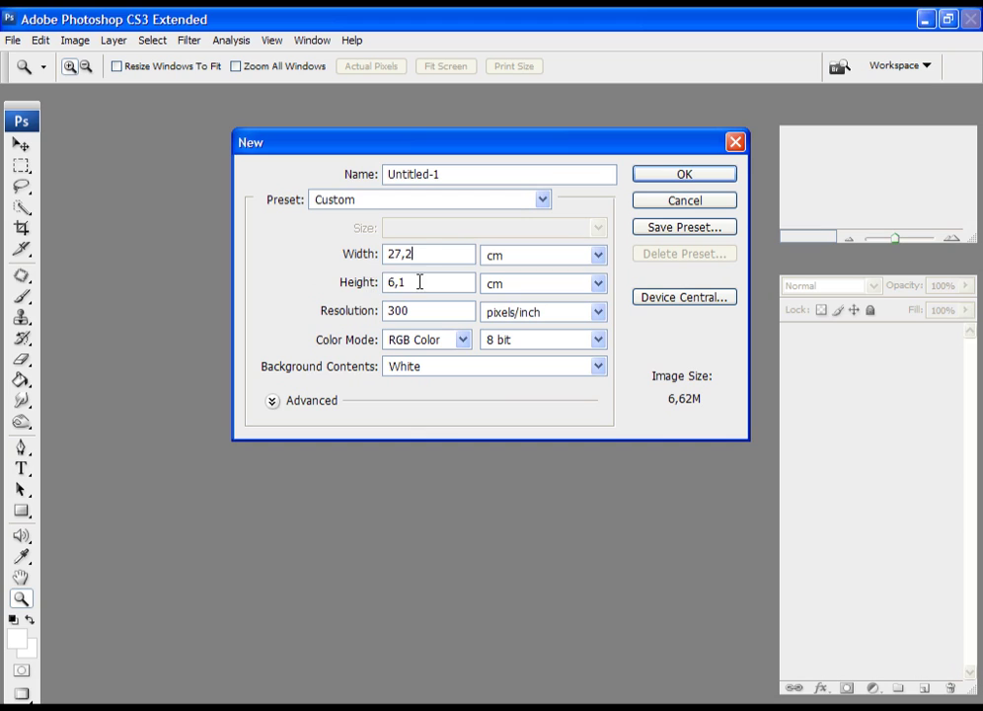
{"action": "left_click_drag", "start_coordinate": [419, 281], "coordinate": [314, 287]}
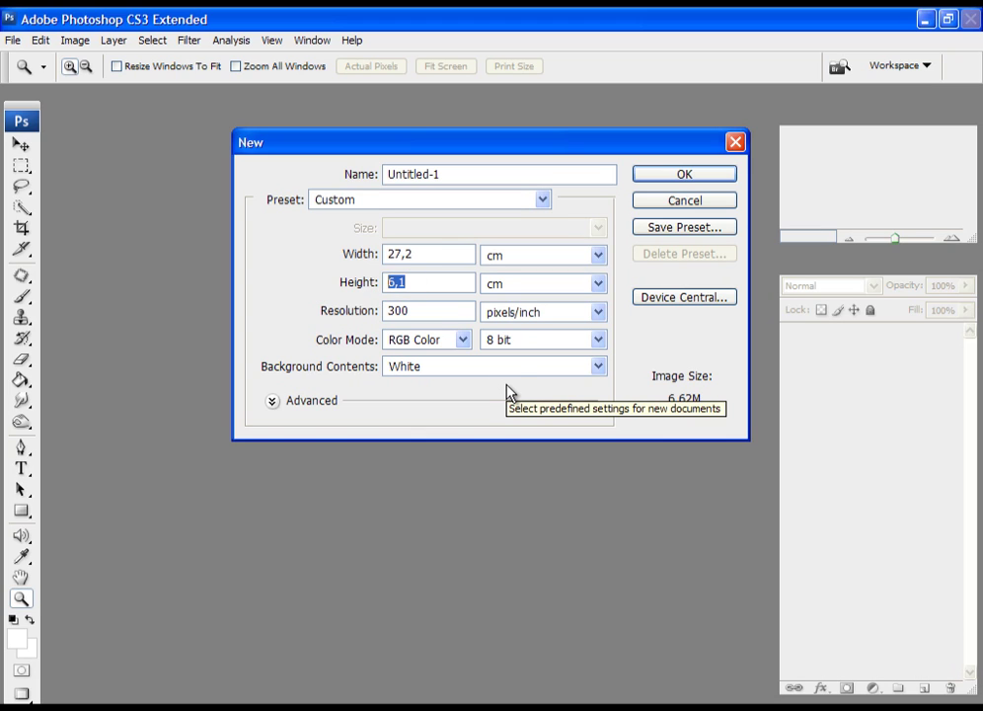
{"action": "type", "text": "1"}
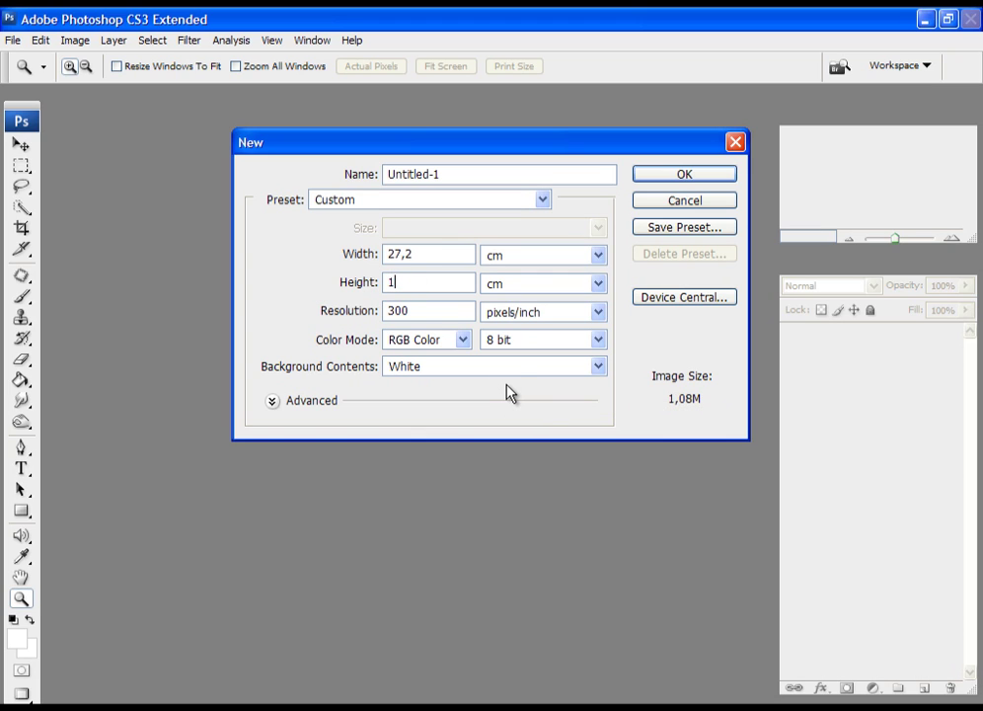
{"action": "type", "text": "9,1"}
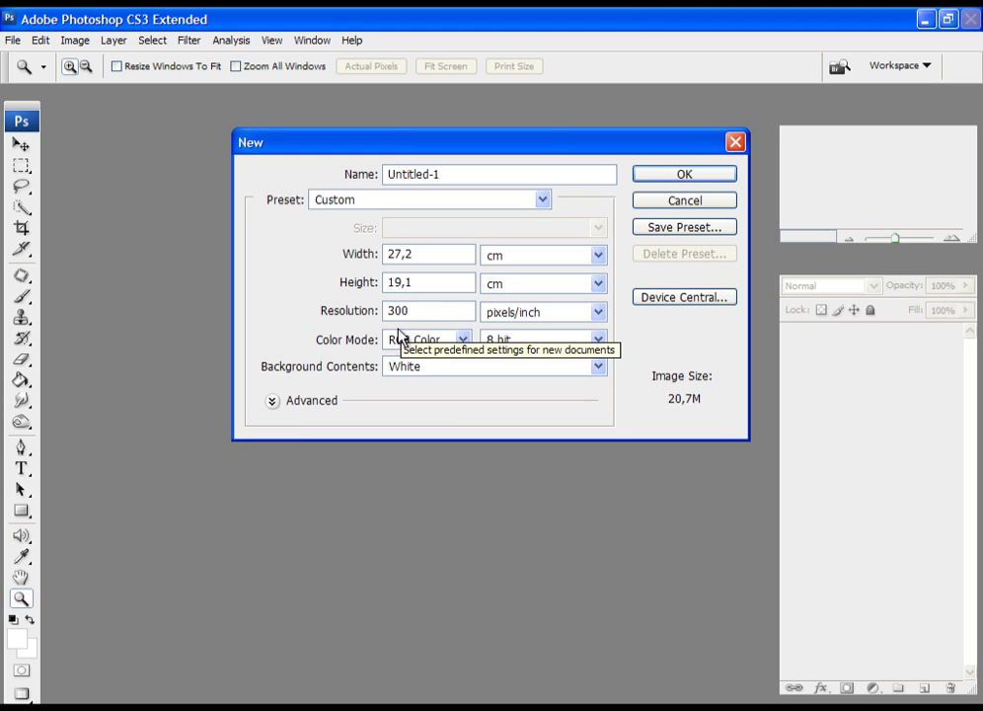
Create the document in RGB Color mode and fit the blank canvas to the screen.
{"action": "left_click", "coordinate": [434, 342]}
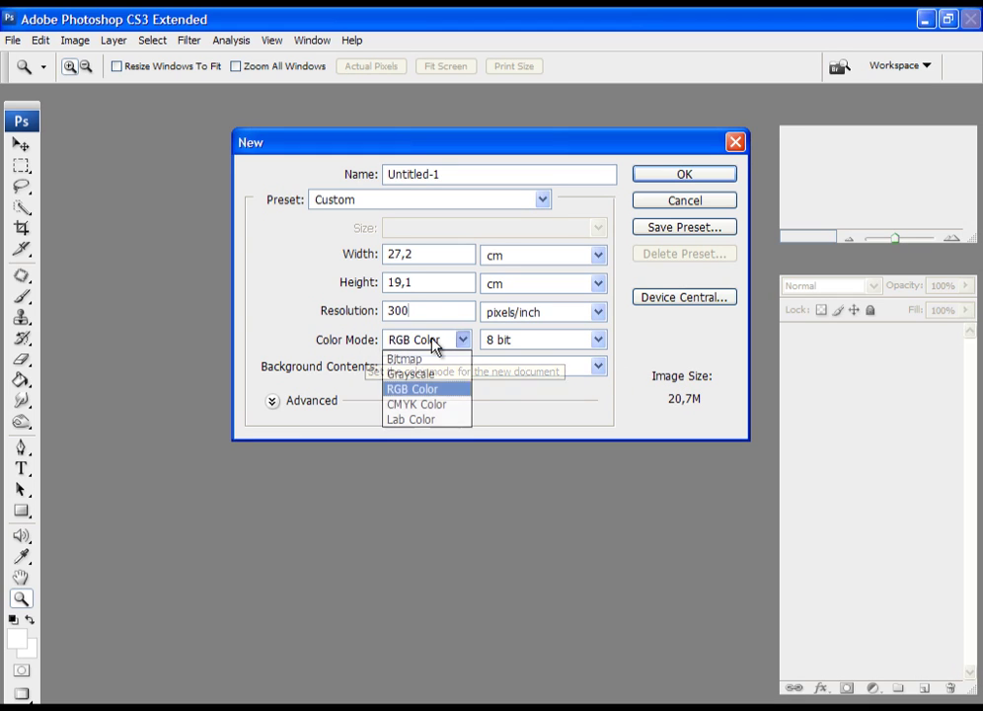
{"action": "left_click", "coordinate": [411, 393]}
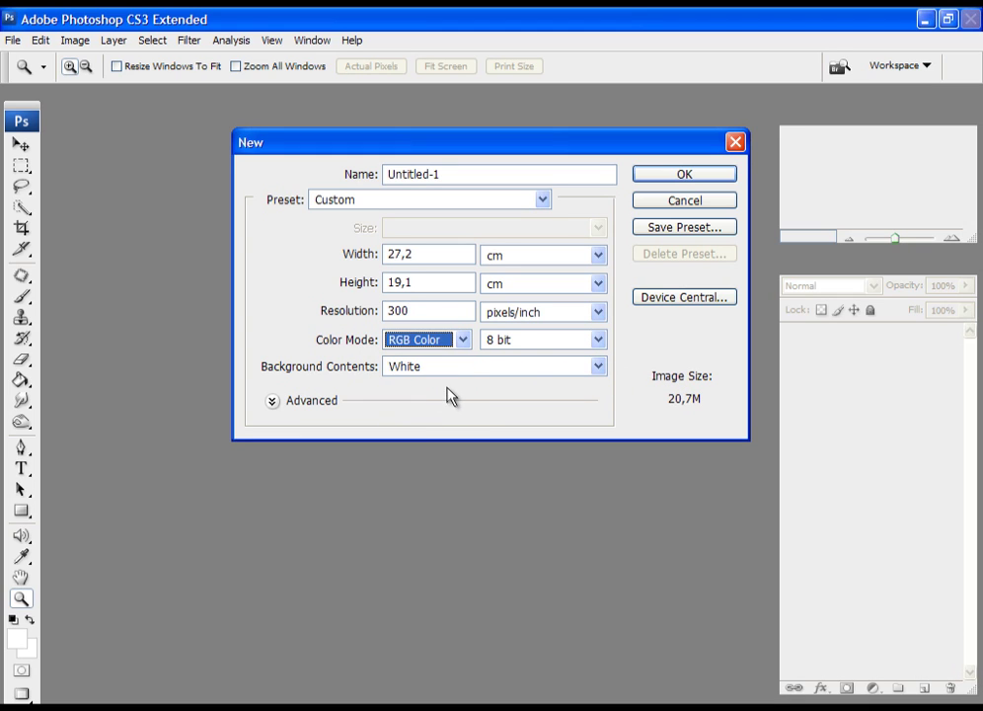
{"action": "left_click", "coordinate": [686, 176]}
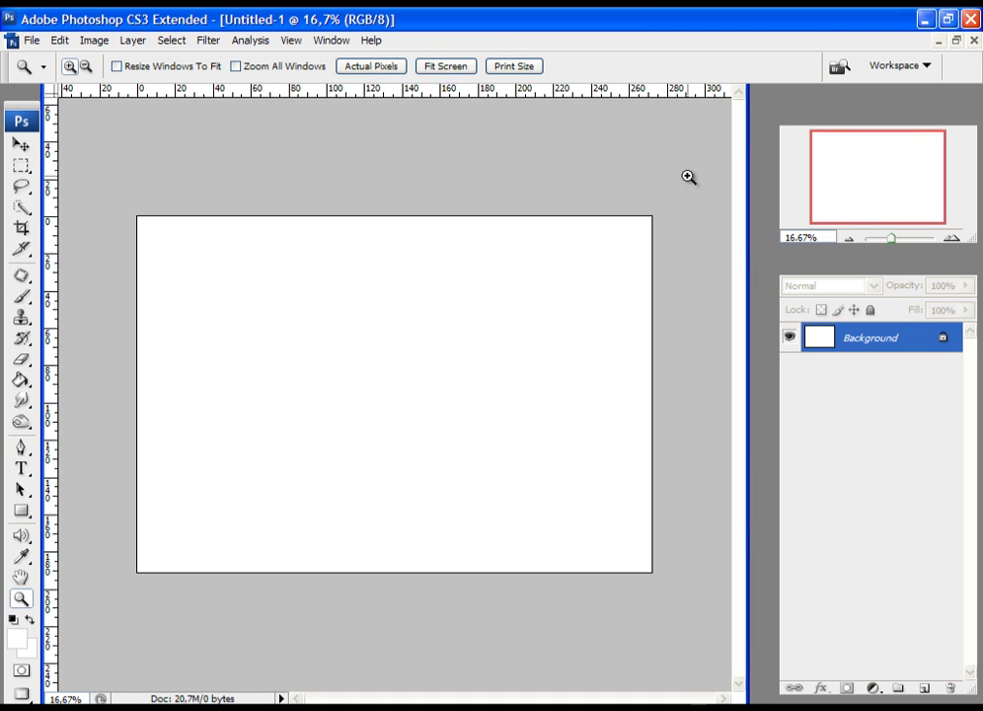
{"action": "left_click", "coordinate": [450, 66]}
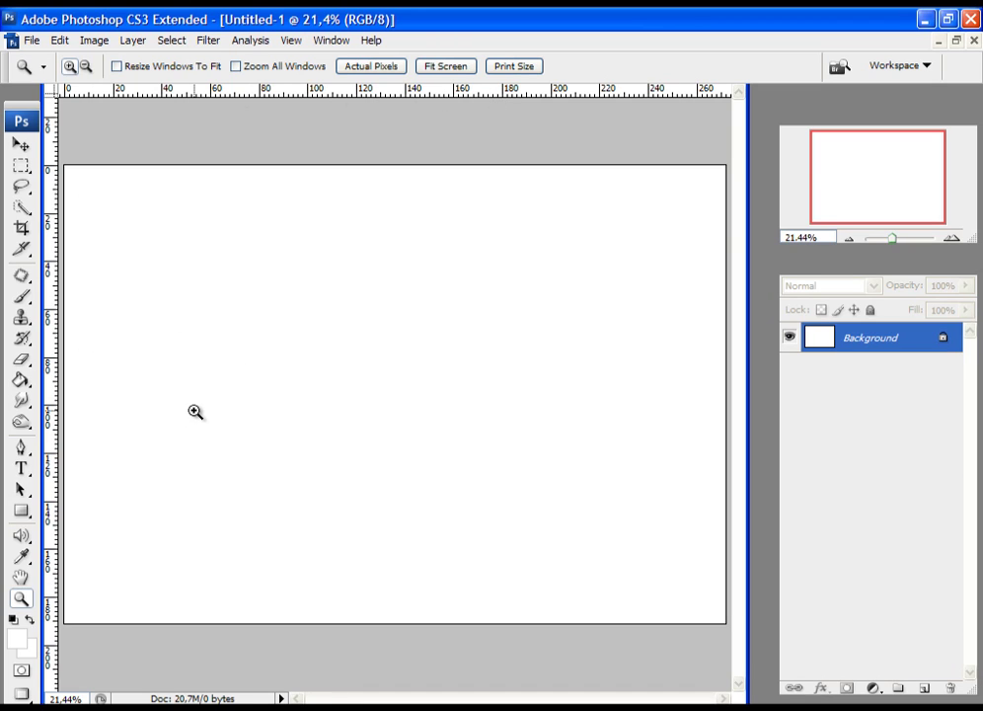
Hide the rulers and show them again.
{"action": "left_click", "coordinate": [291, 41]}
{"action": "left_click", "coordinate": [336, 312]}
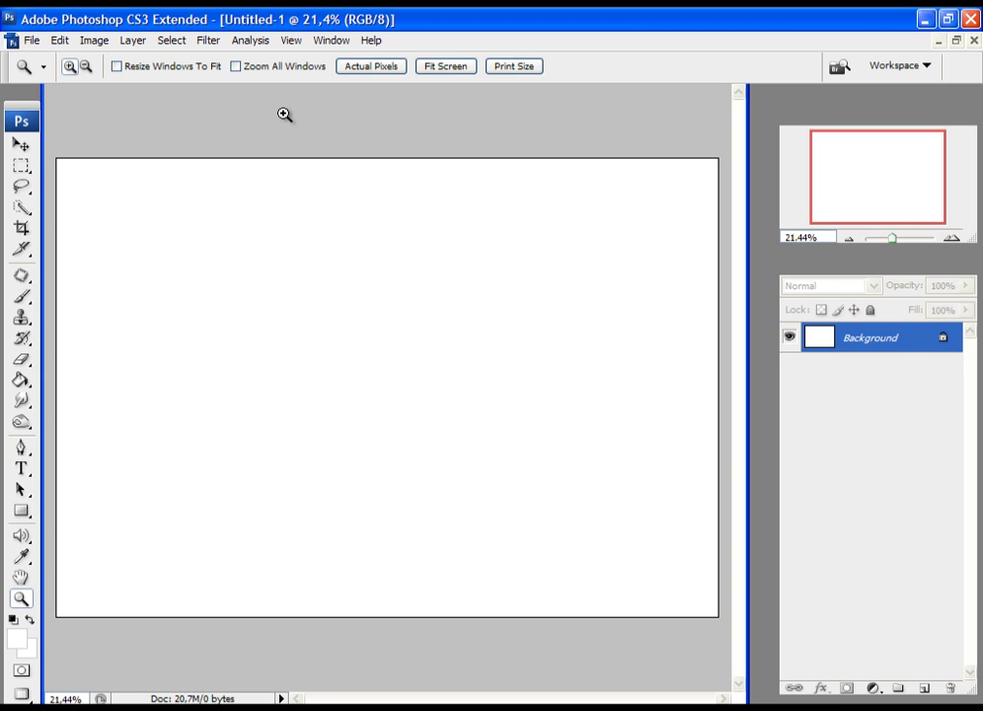
{"action": "left_click", "coordinate": [290, 42]}
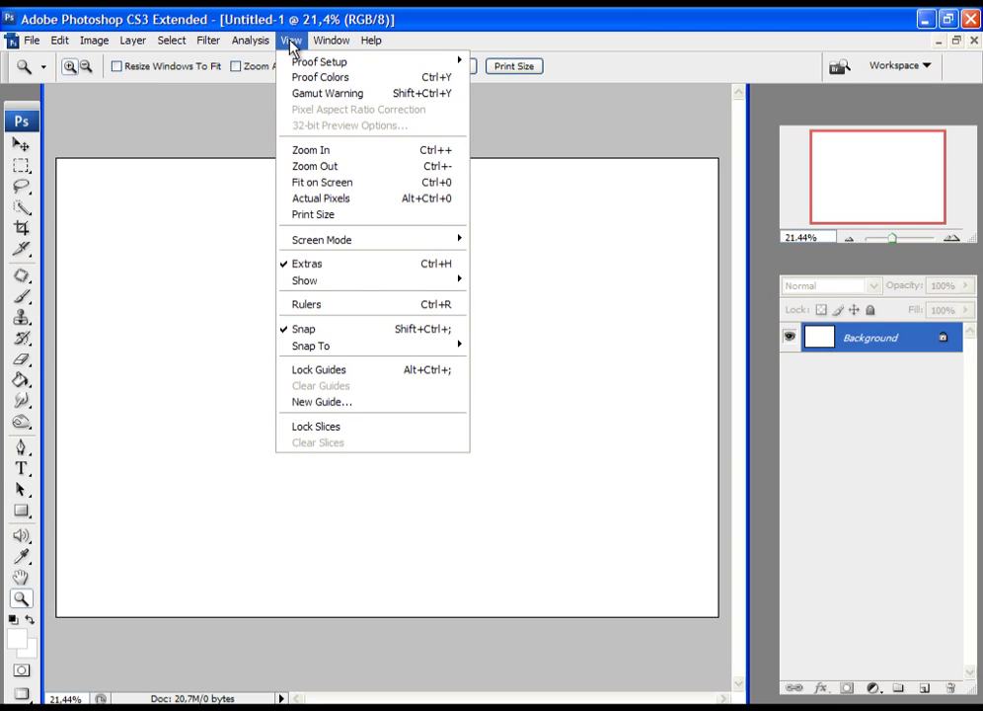
{"action": "left_click", "coordinate": [330, 305]}
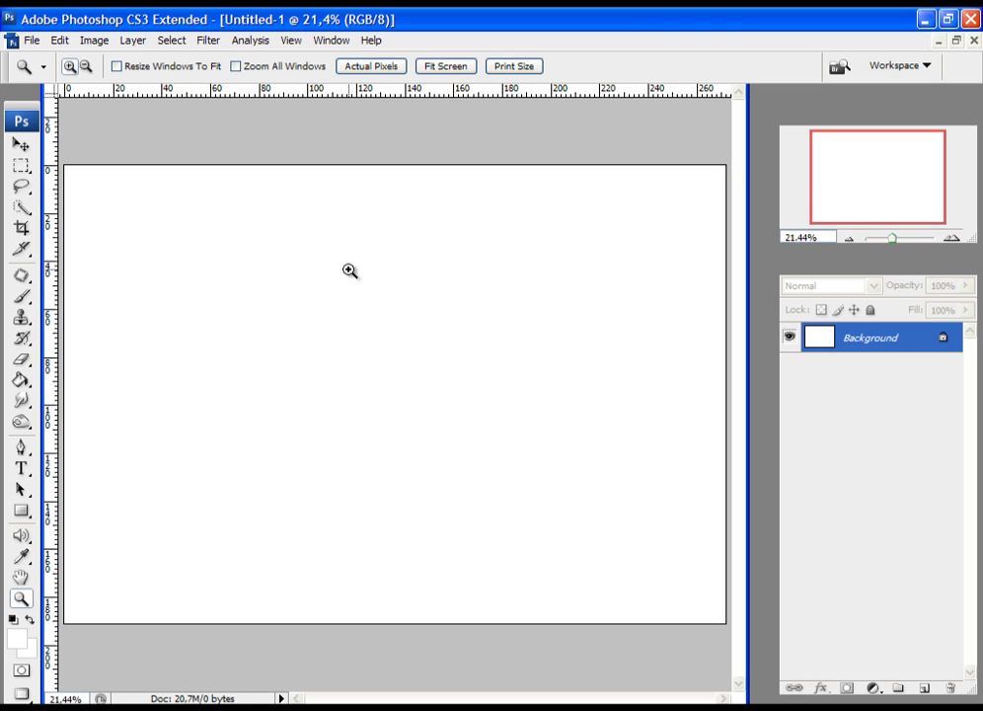
Place a trial vertical guide and a trial horizontal guide on the canvas and remove both.
{"action": "left_click", "coordinate": [21, 148]}
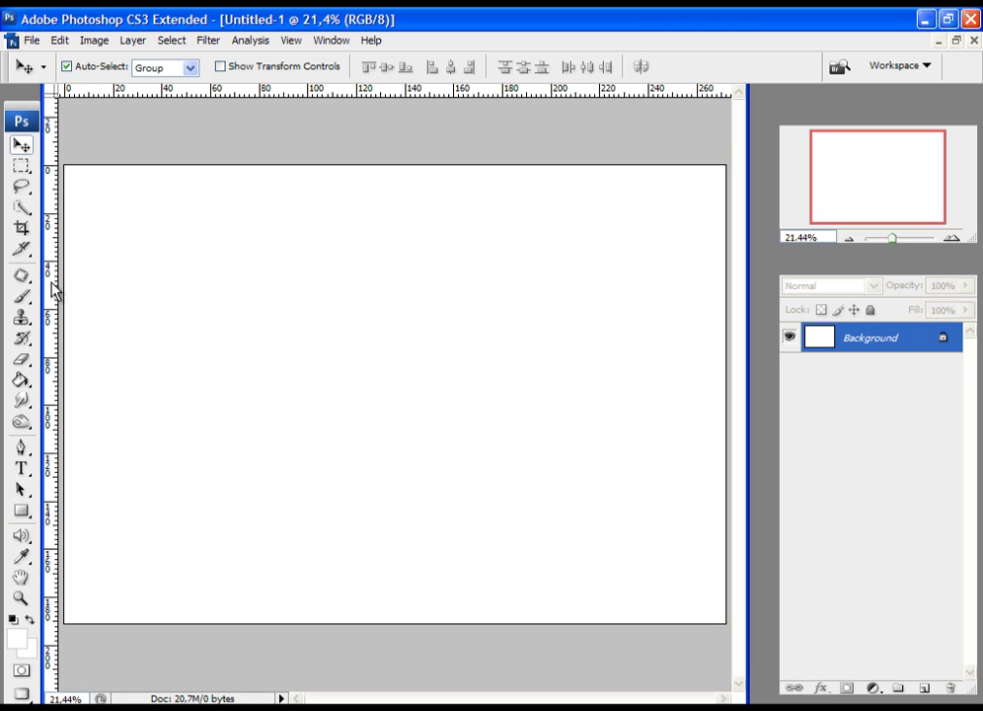
{"action": "left_click_drag", "start_coordinate": [55, 289], "coordinate": [253, 294]}
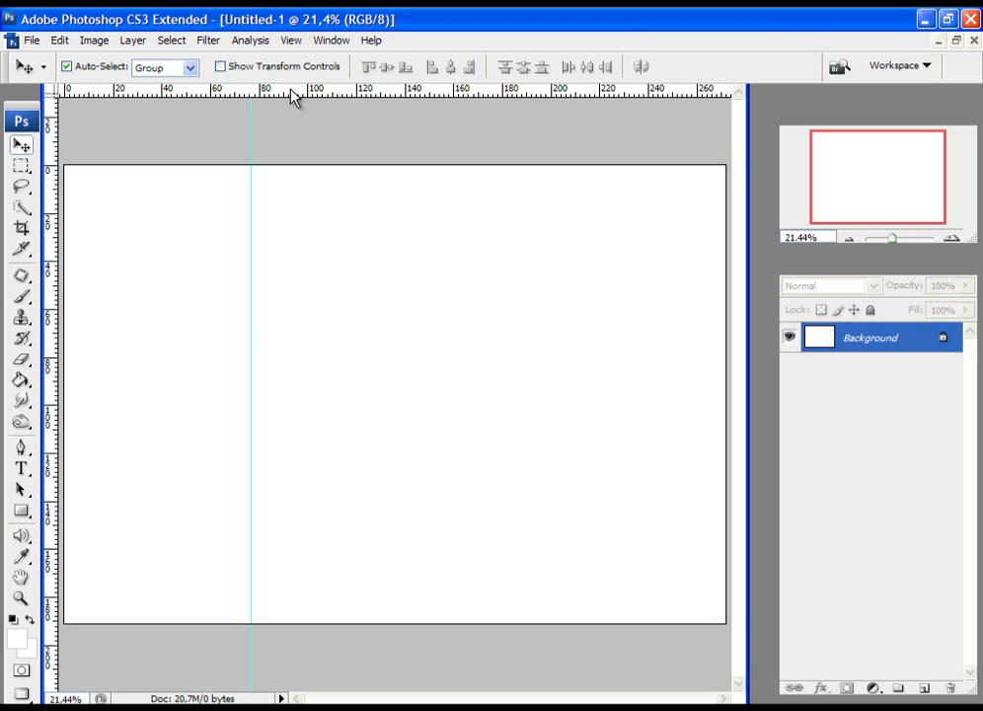
{"action": "left_click_drag", "start_coordinate": [293, 96], "coordinate": [324, 257]}
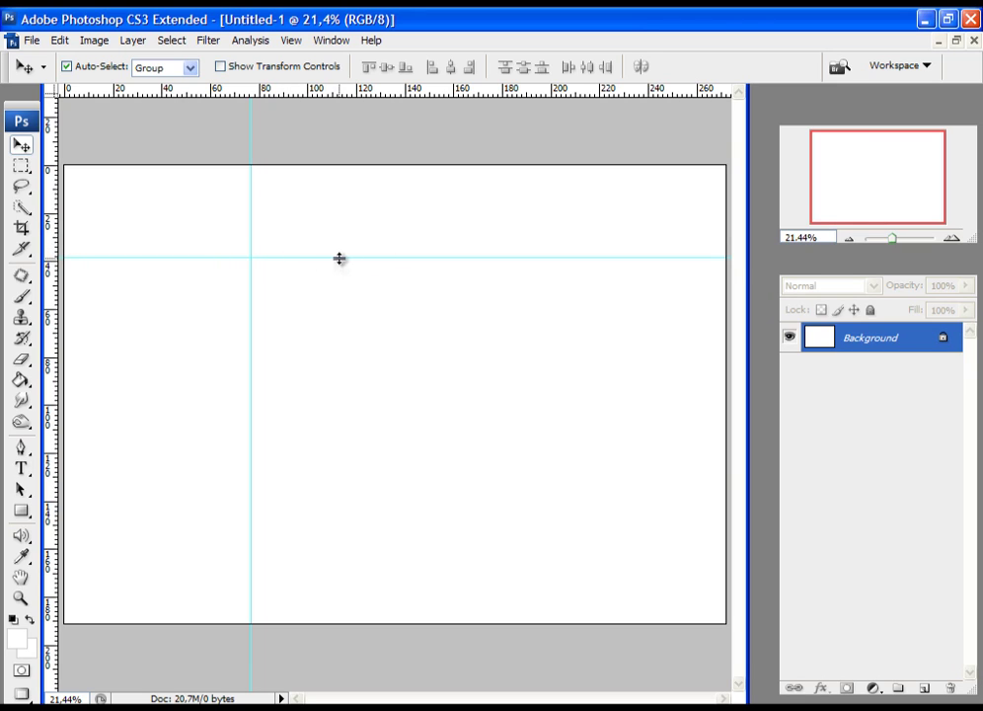
{"action": "left_click_drag", "start_coordinate": [339, 258], "coordinate": [333, 92]}
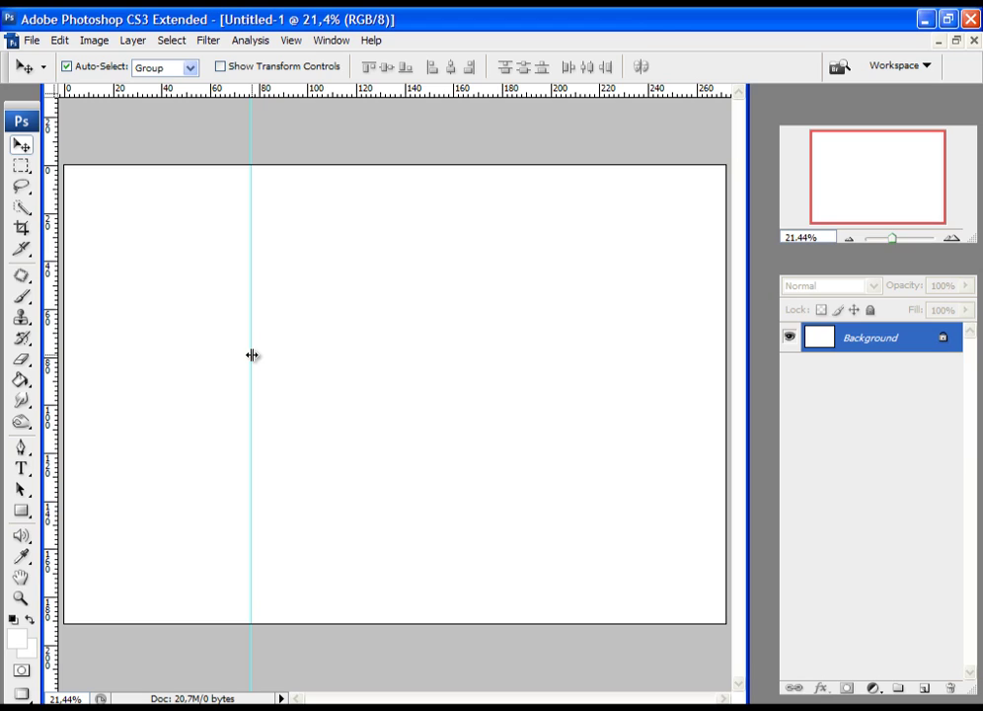
{"action": "left_click_drag", "start_coordinate": [252, 355], "coordinate": [49, 358]}
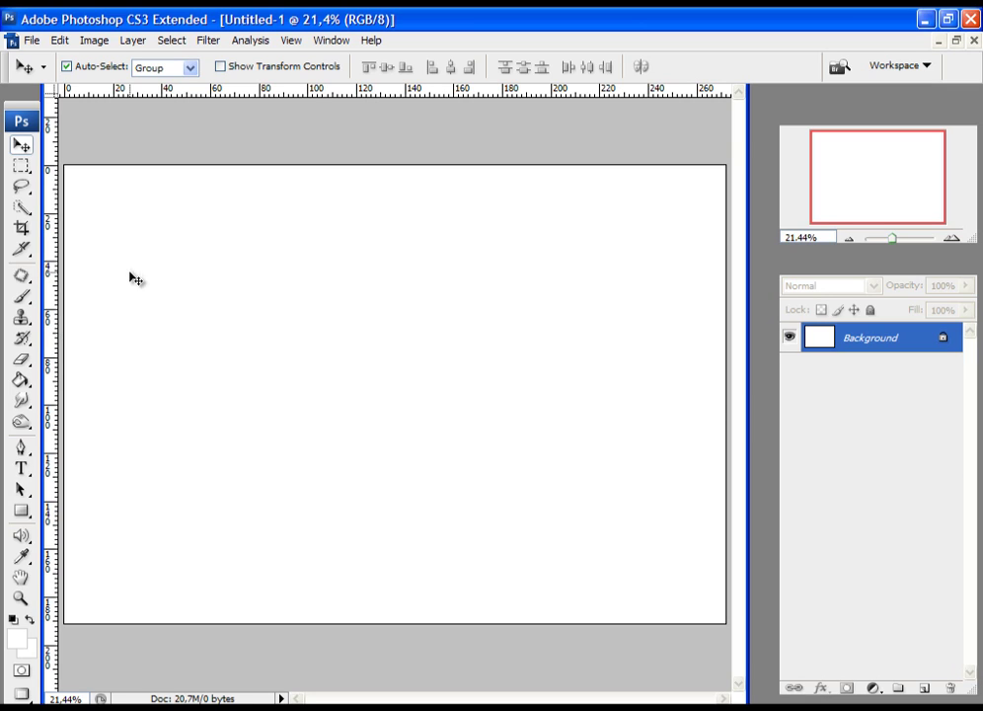
{"action": "mouse_move", "coordinate": [49, 271]}
{"action": "left_mouse_down"}
{"action": "mouse_move", "coordinate": [151, 272]}
{"action": "mouse_move", "coordinate": [343, 248]}
{"action": "mouse_move", "coordinate": [52, 262]}
{"action": "left_mouse_up"}
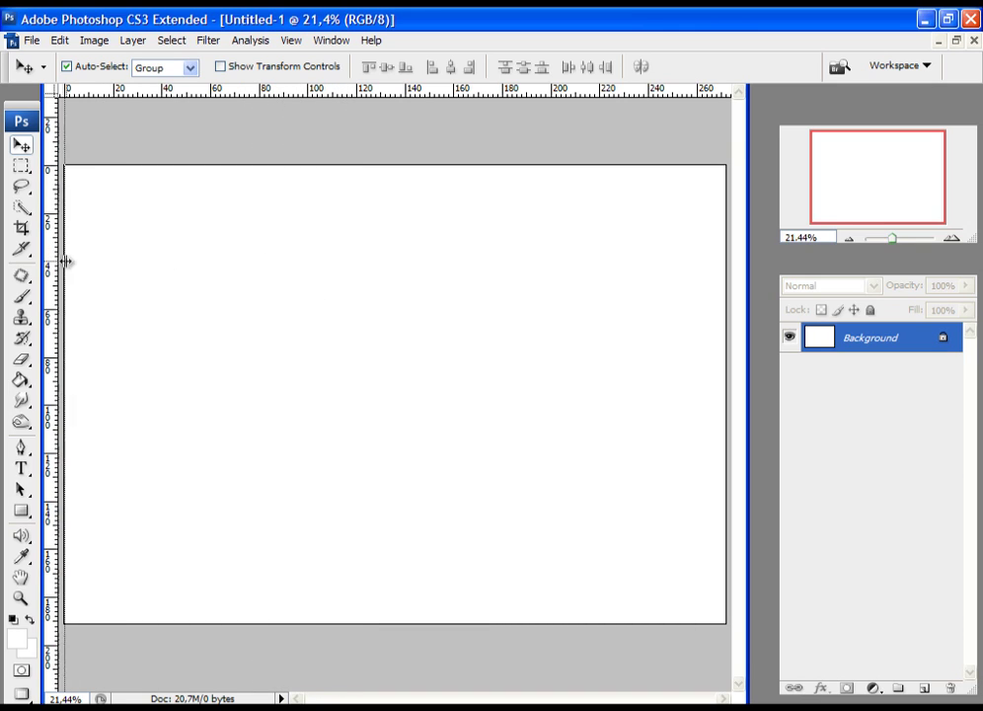
{"action": "right_click", "coordinate": [367, 95]}
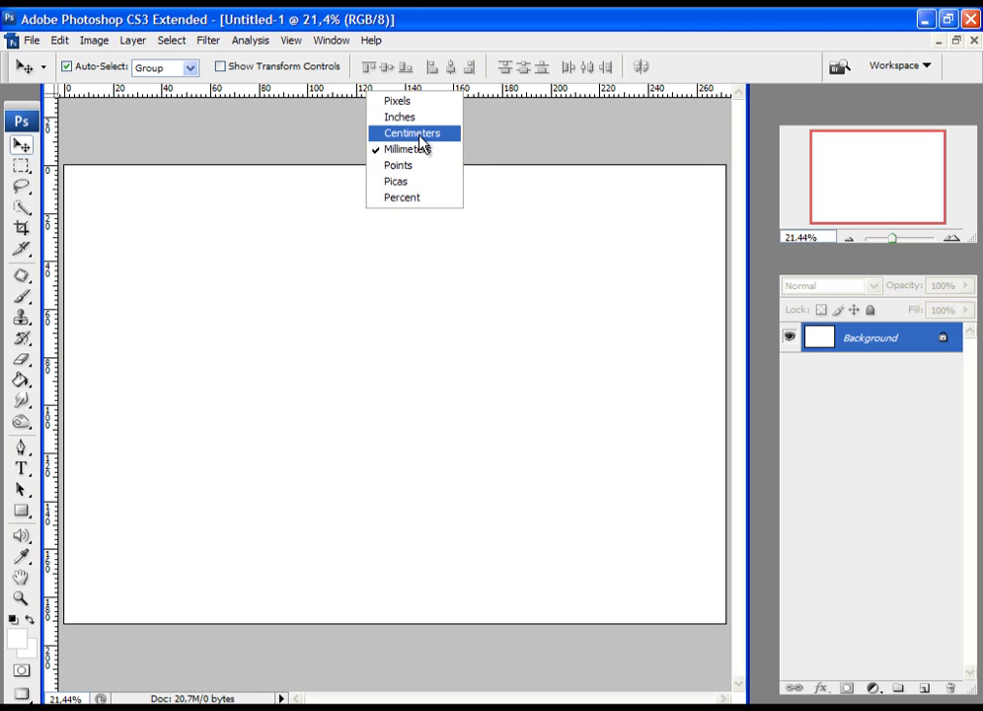
{"action": "left_click", "coordinate": [349, 96]}
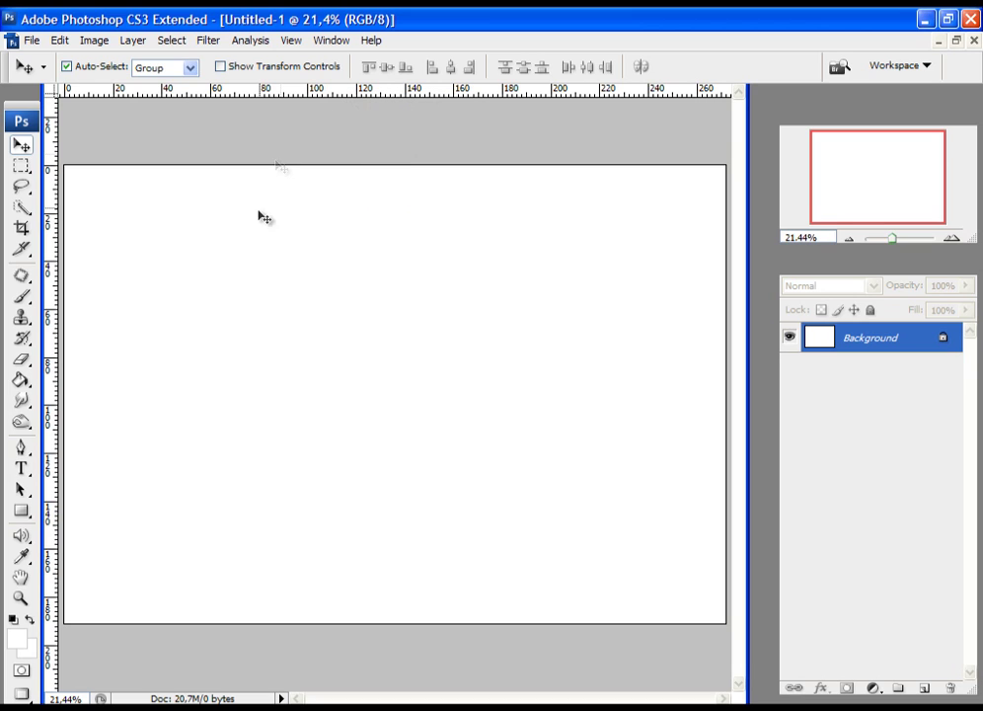
Place a vertical guide at about 129 mm on the horizontal ruler to mark the edge of the spine.
{"action": "left_click_drag", "start_coordinate": [51, 268], "coordinate": [357, 257]}
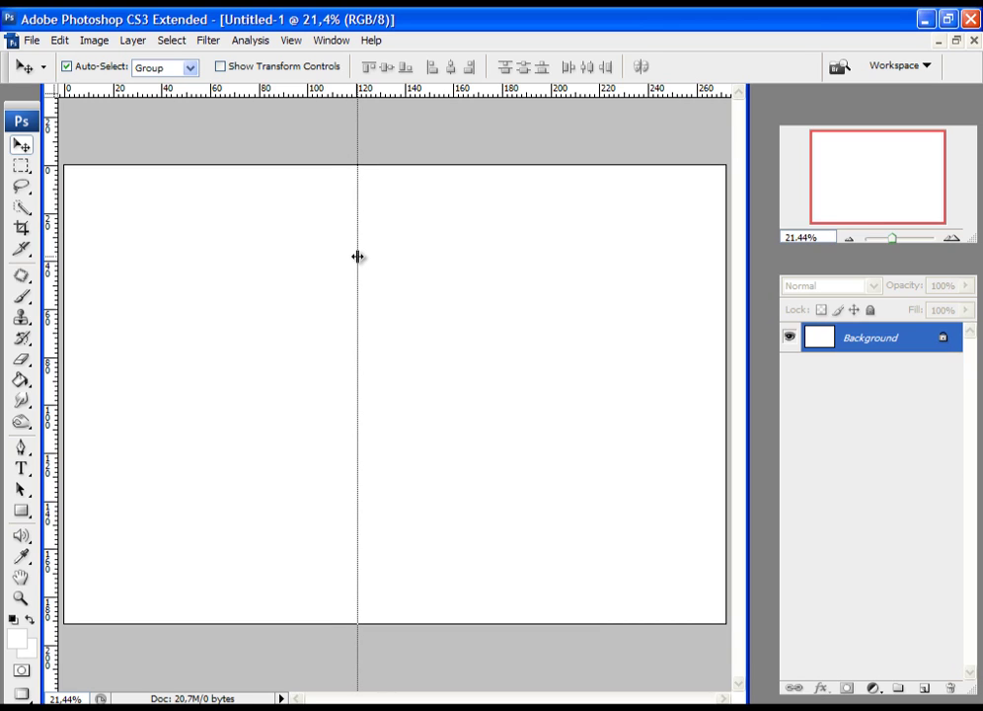
{"action": "left_click_drag", "start_coordinate": [357, 257], "coordinate": [378, 253]}
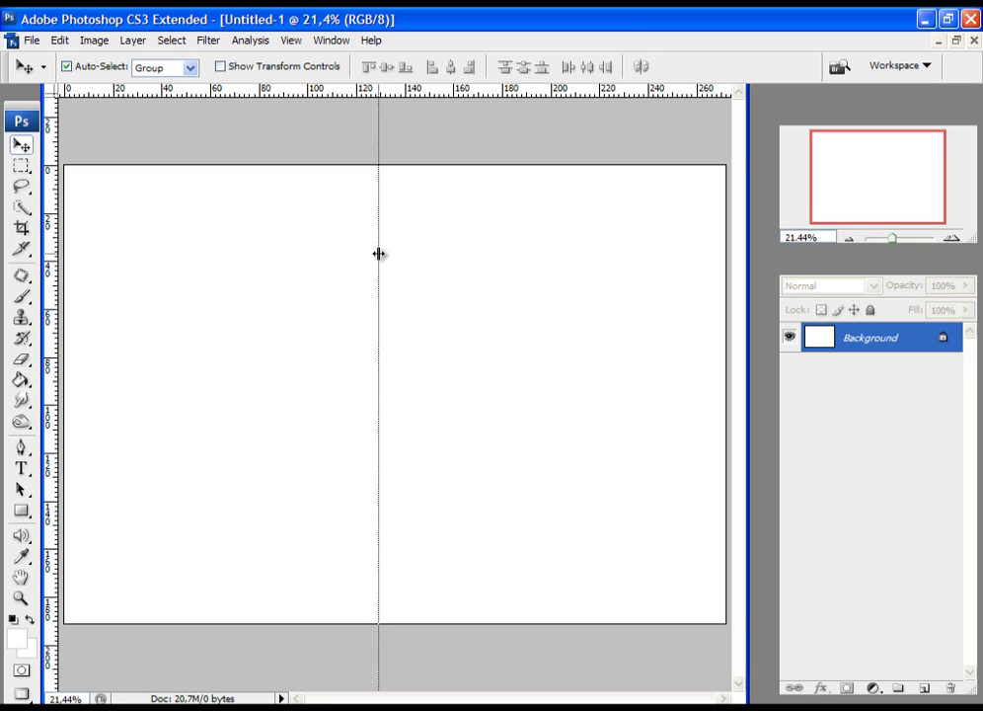
{"action": "left_click_drag", "start_coordinate": [378, 254], "coordinate": [378, 254]}
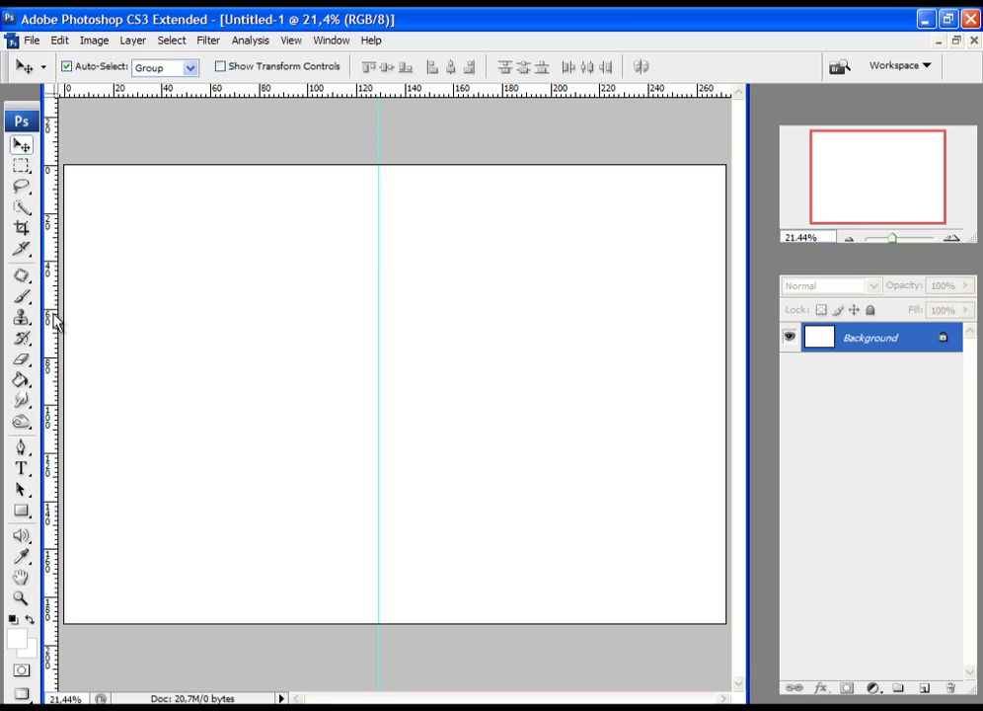
Place a second vertical guide at about 146 mm on the horizontal ruler for the spine's other edge, and hide the rulers.
{"action": "left_click_drag", "start_coordinate": [51, 315], "coordinate": [401, 306]}
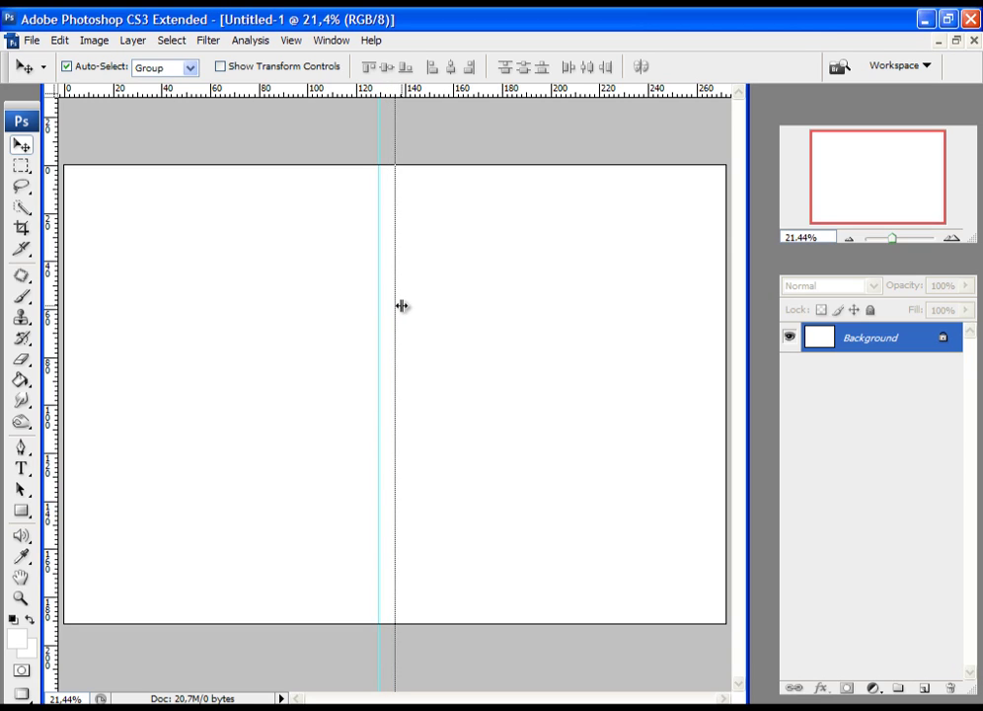
{"action": "left_click_drag", "start_coordinate": [402, 306], "coordinate": [419, 307]}
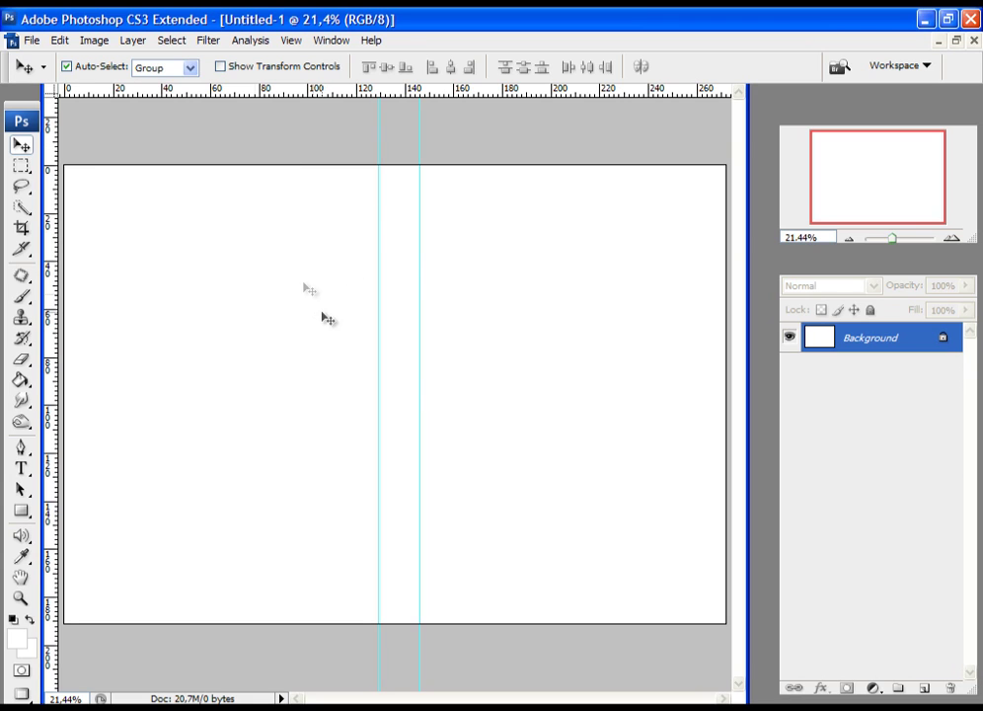
{"action": "left_click", "coordinate": [291, 44]}
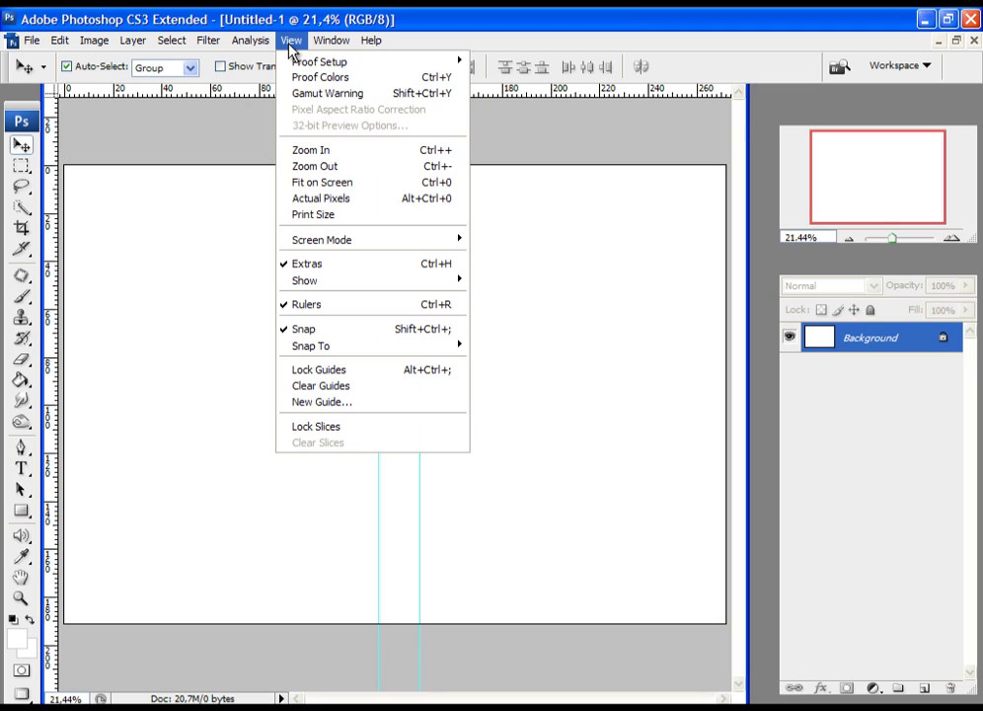
{"action": "left_click", "coordinate": [324, 313]}
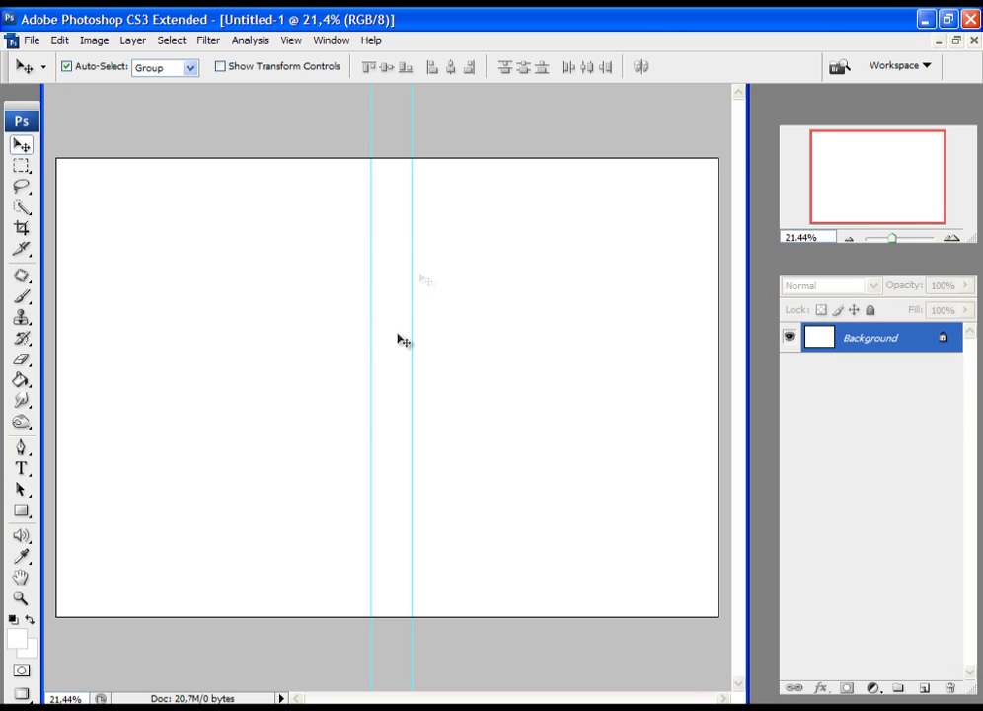
Use the rulers to move the spine's right guide to about 143 mm, and hide the rulers again.
{"action": "left_click", "coordinate": [291, 39]}
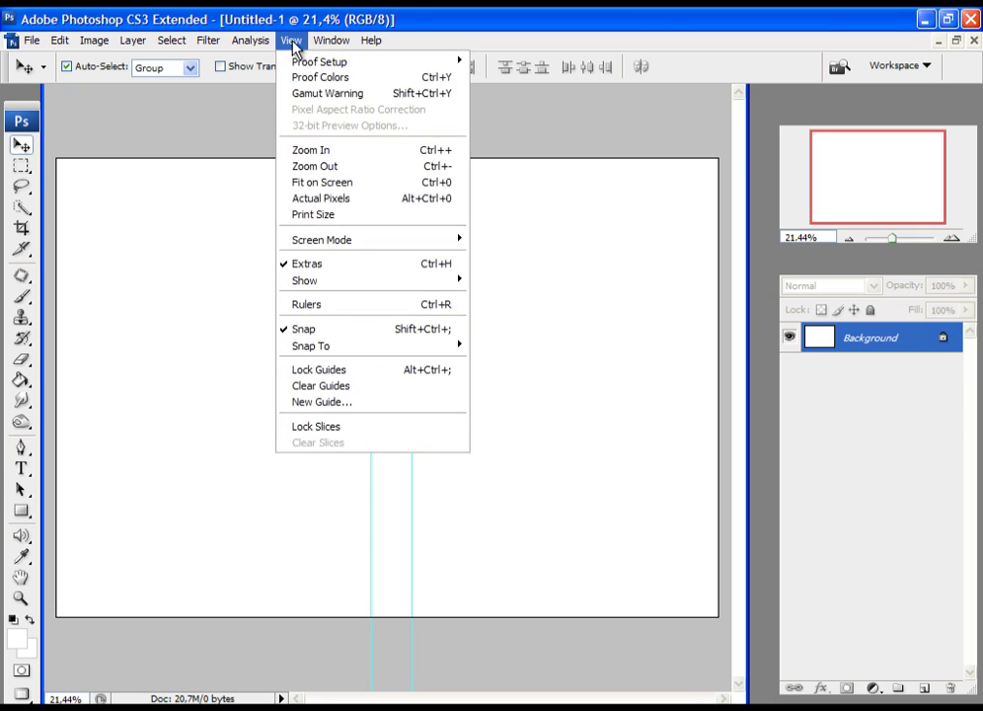
{"action": "left_click", "coordinate": [337, 377]}
{"action": "key", "text": "ctrl+r"}
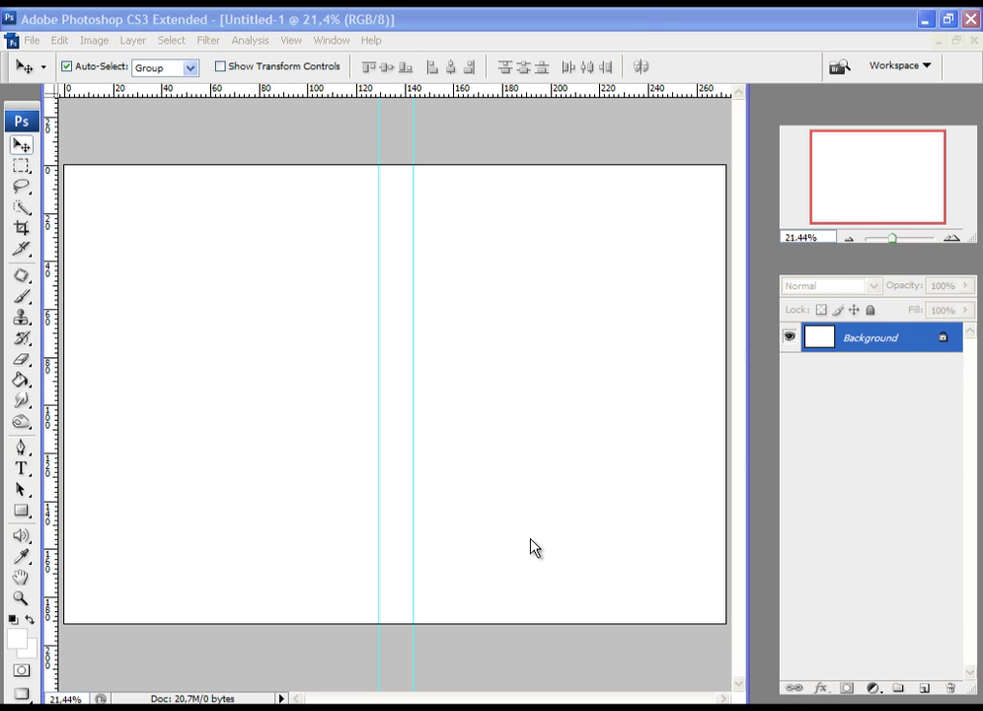
{"action": "left_click", "coordinate": [413, 29]}
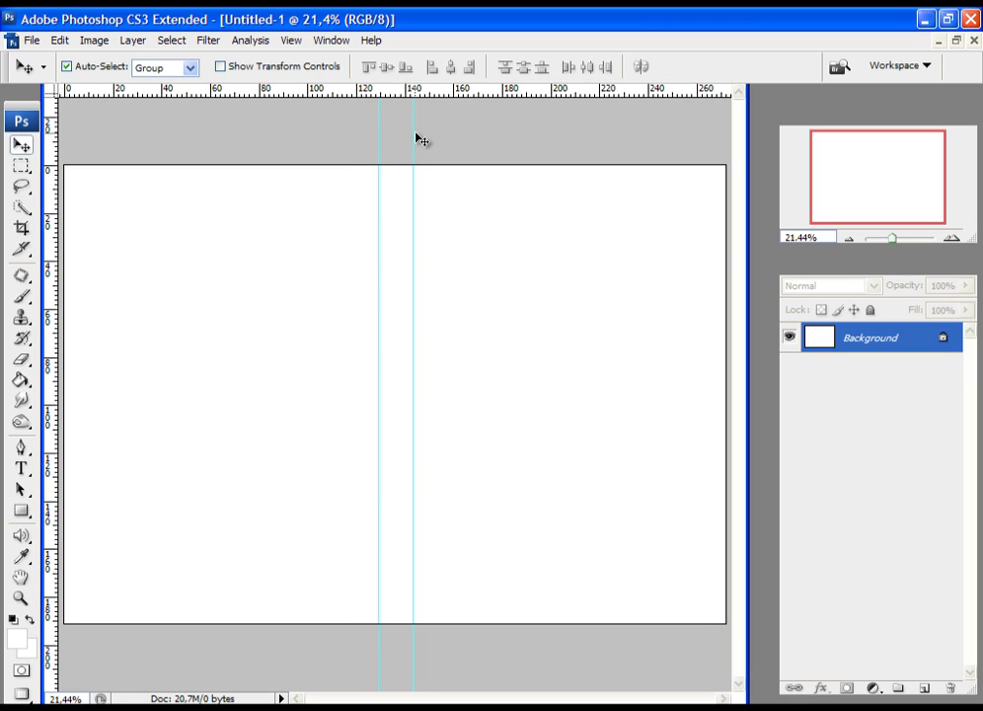
{"action": "mouse_move", "coordinate": [413, 136]}
{"action": "left_mouse_down"}
{"action": "mouse_move", "coordinate": [404, 143]}
{"action": "mouse_move", "coordinate": [413, 144]}
{"action": "left_mouse_up"}
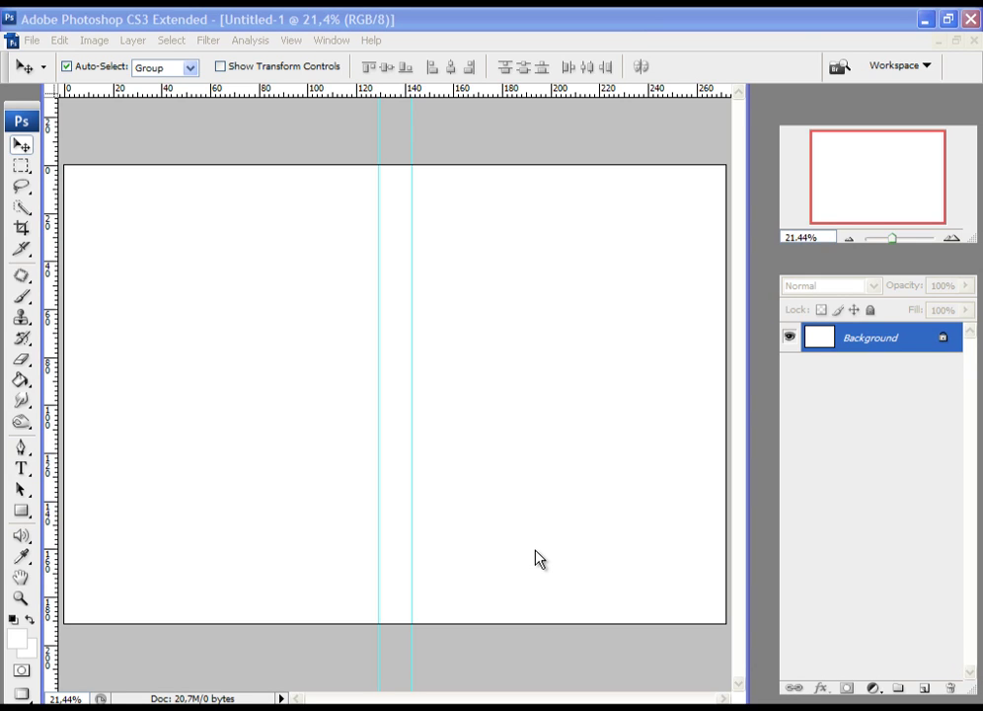
{"action": "key", "text": "ctrl+r"}
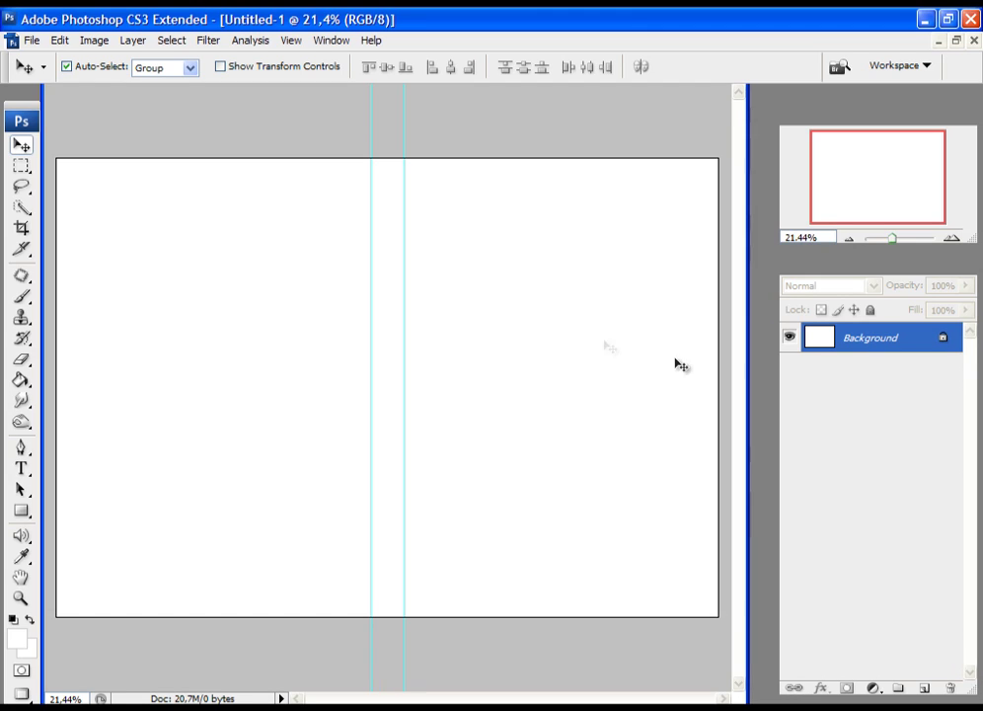
Convert the Background into a regular layer named Layer 0 and duplicate it twice.
{"action": "double_click", "coordinate": [893, 339]}
{"action": "left_click", "coordinate": [659, 233]}
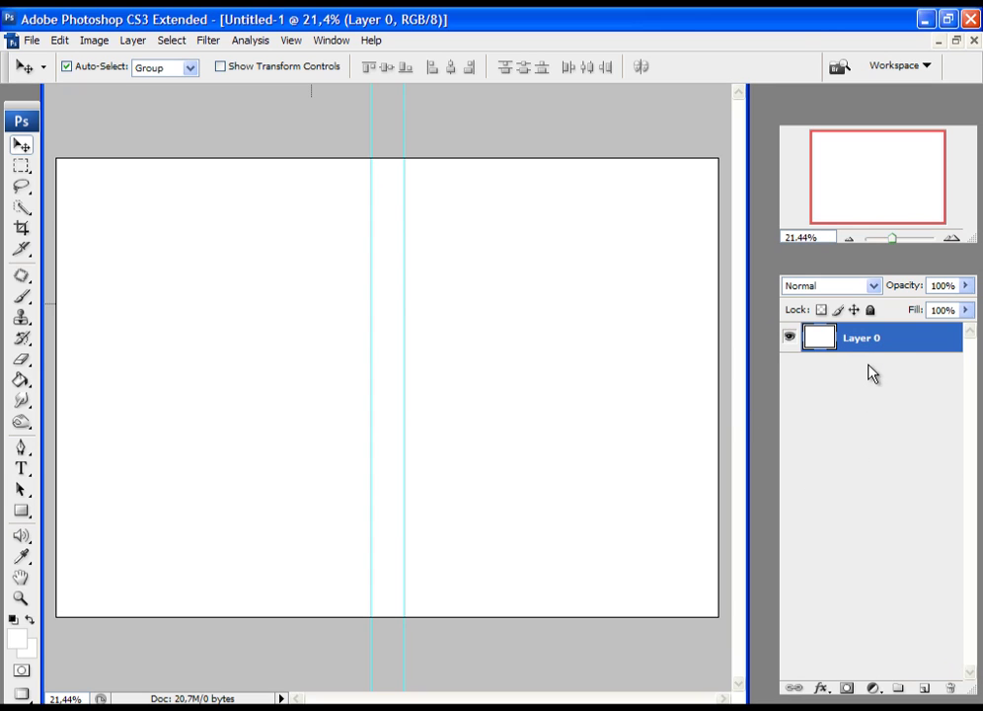
{"action": "left_click_drag", "start_coordinate": [857, 358], "coordinate": [928, 691]}
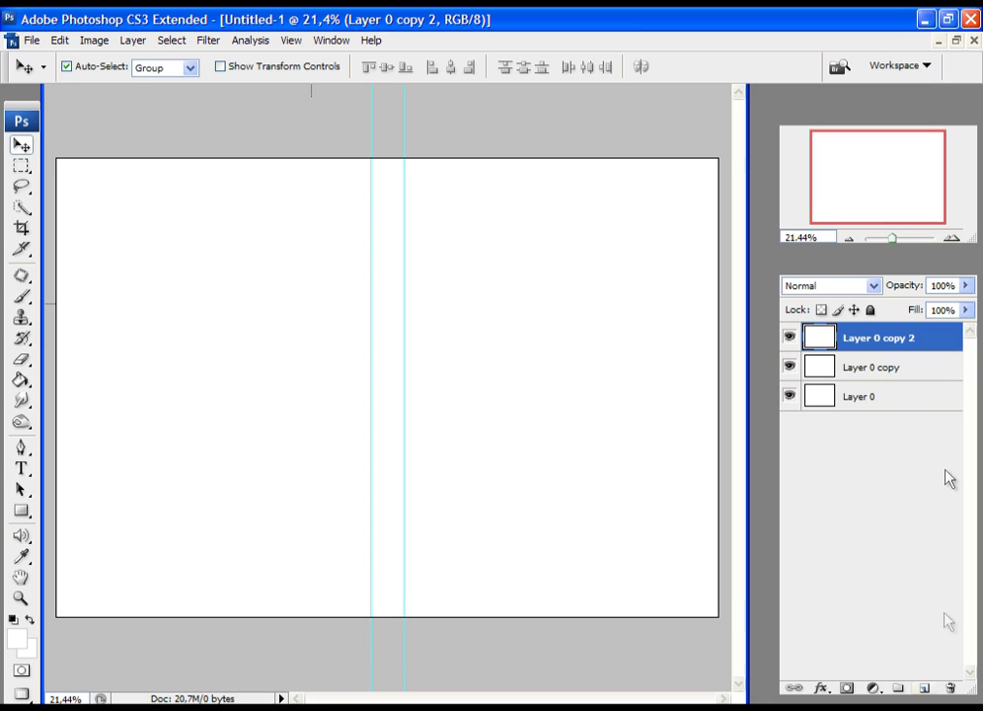
Rename Layer 0 as "front side", its first copy as "middle part" and its second copy as "back side".
{"action": "left_click", "coordinate": [870, 398]}
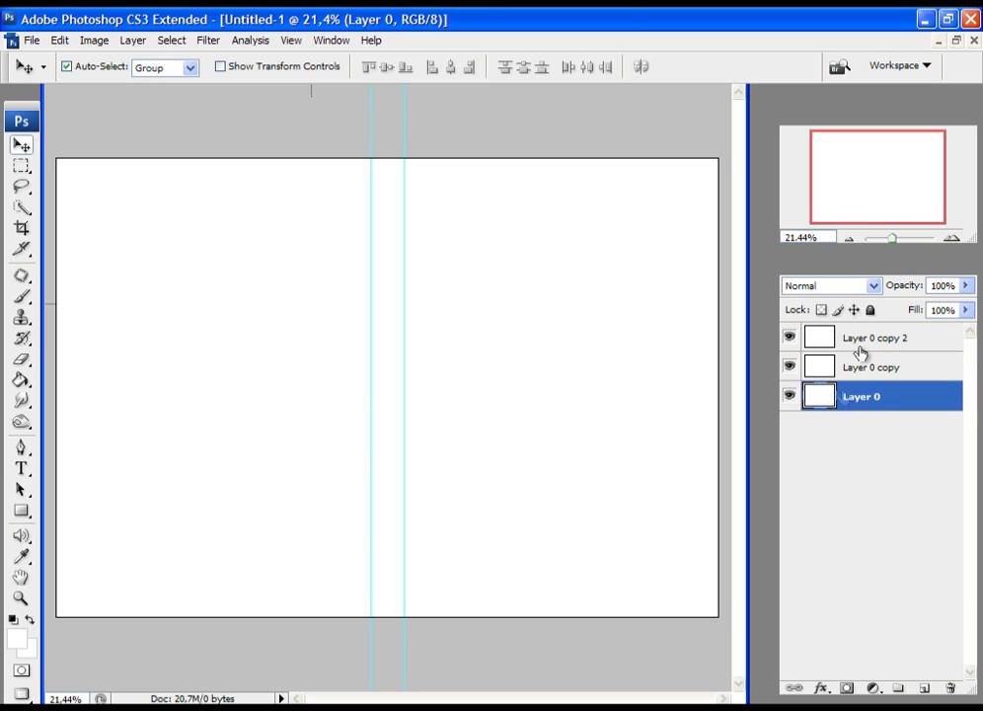
{"action": "double_click", "coordinate": [856, 399]}
{"action": "type", "text": "front side"}
{"action": "key", "text": "Return"}
{"action": "double_click", "coordinate": [862, 372]}
{"action": "type", "text": "d"}
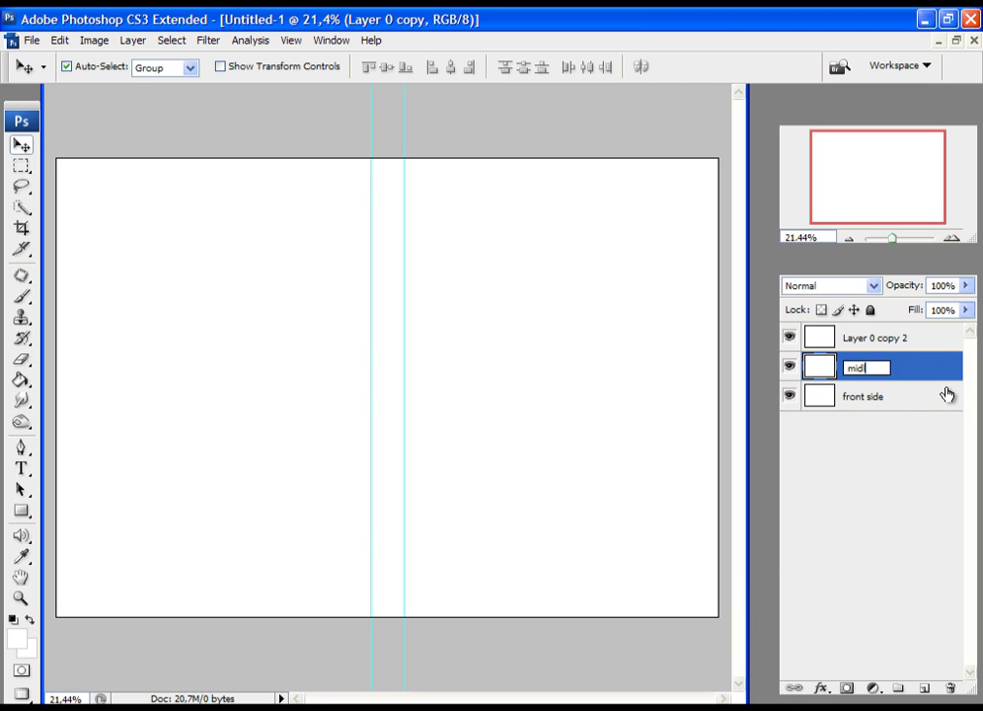
{"action": "type", "text": "iddle part"}
{"action": "key", "text": "Return"}
{"action": "double_click", "coordinate": [874, 339]}
{"action": "type", "text": "back side"}
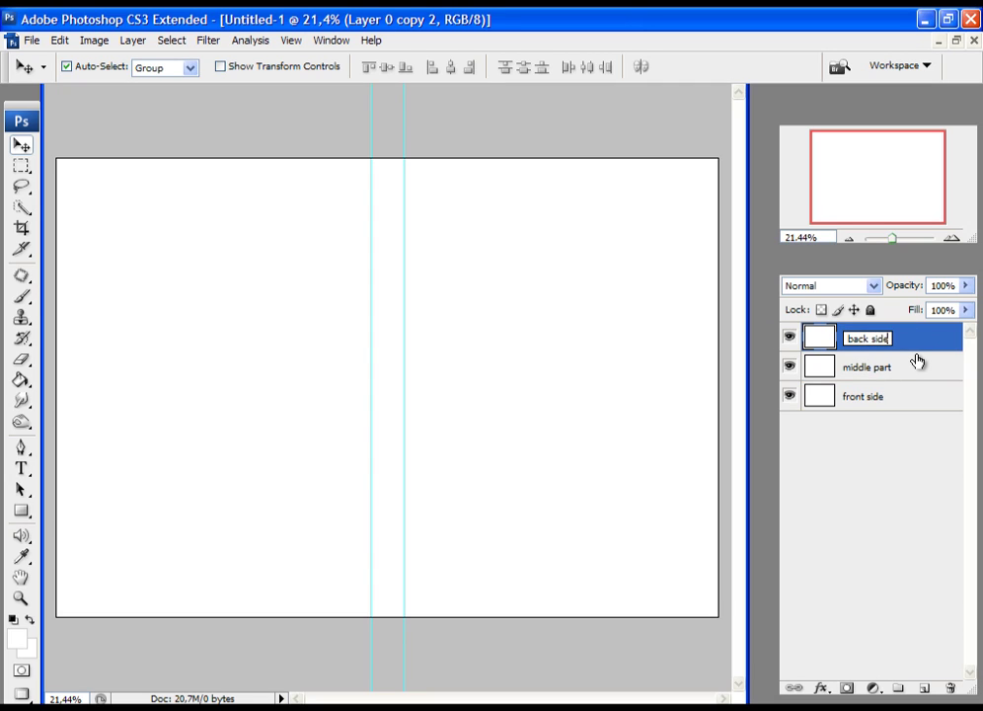
{"action": "key", "text": "Return"}
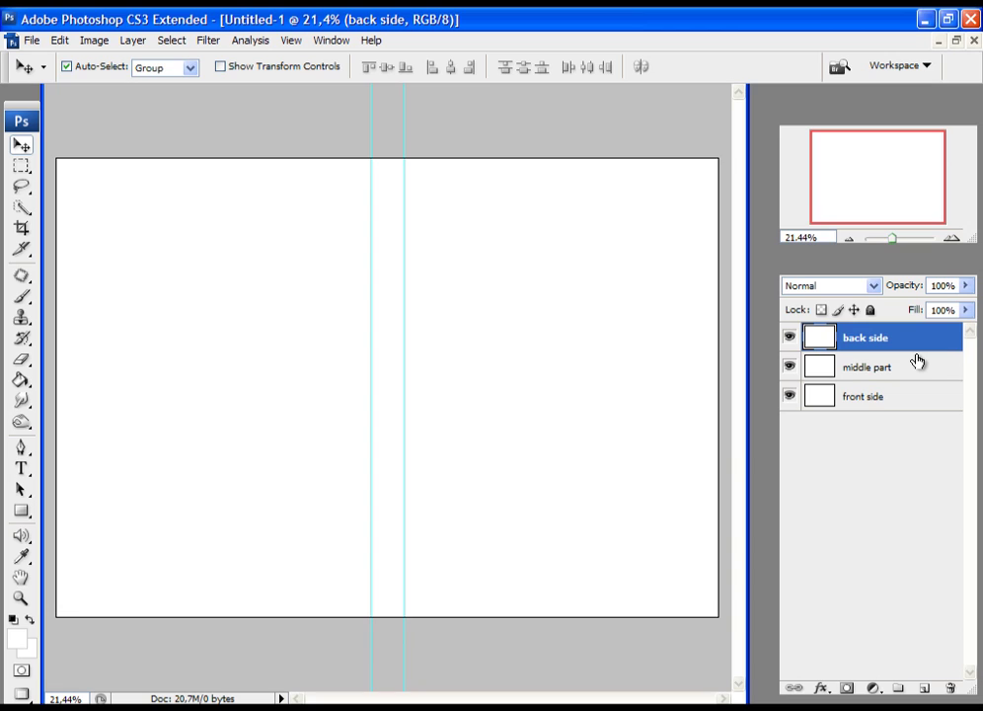
Add a layer mask to the front side layer from a rectangular selection of the canvas area right of the spine.
{"action": "left_click", "coordinate": [865, 403]}
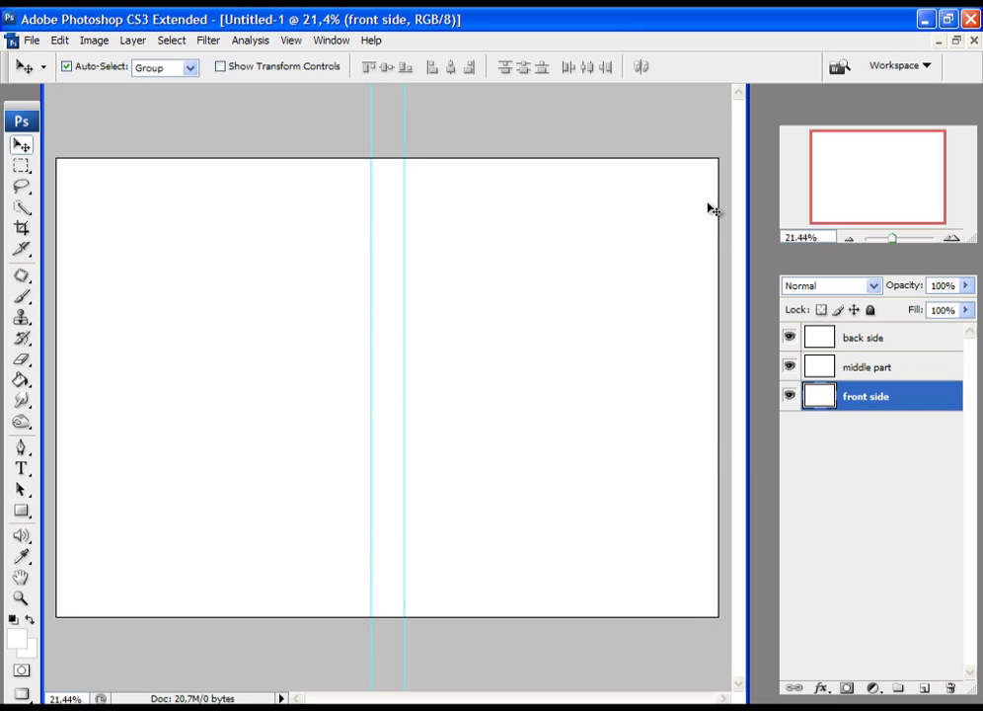
{"action": "left_click", "coordinate": [19, 168]}
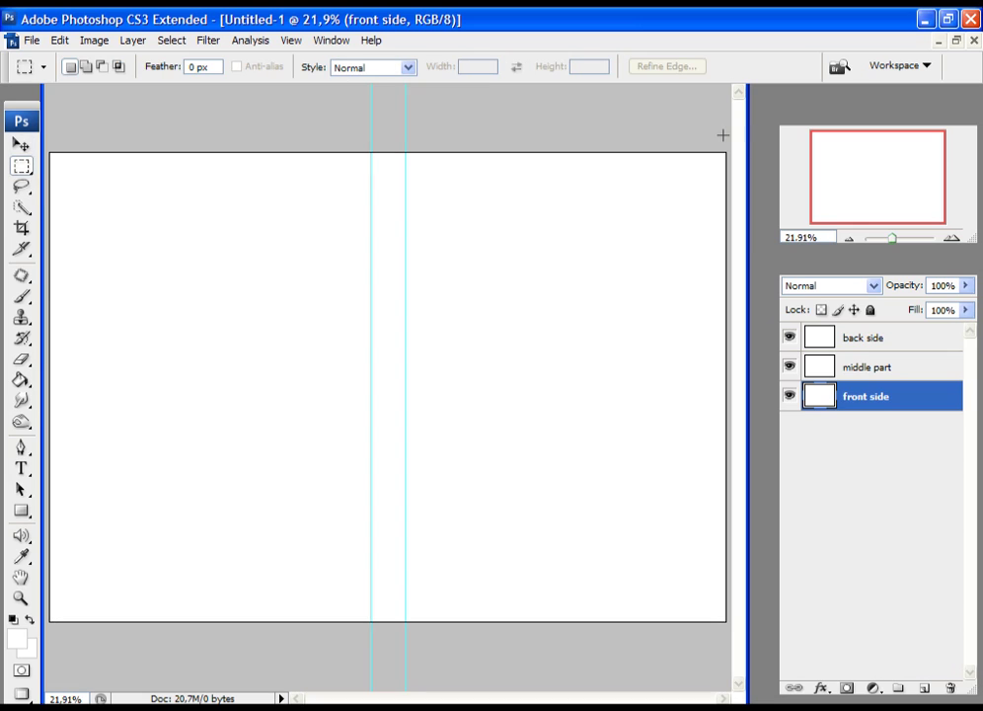
{"action": "left_click_drag", "start_coordinate": [727, 139], "coordinate": [412, 631]}
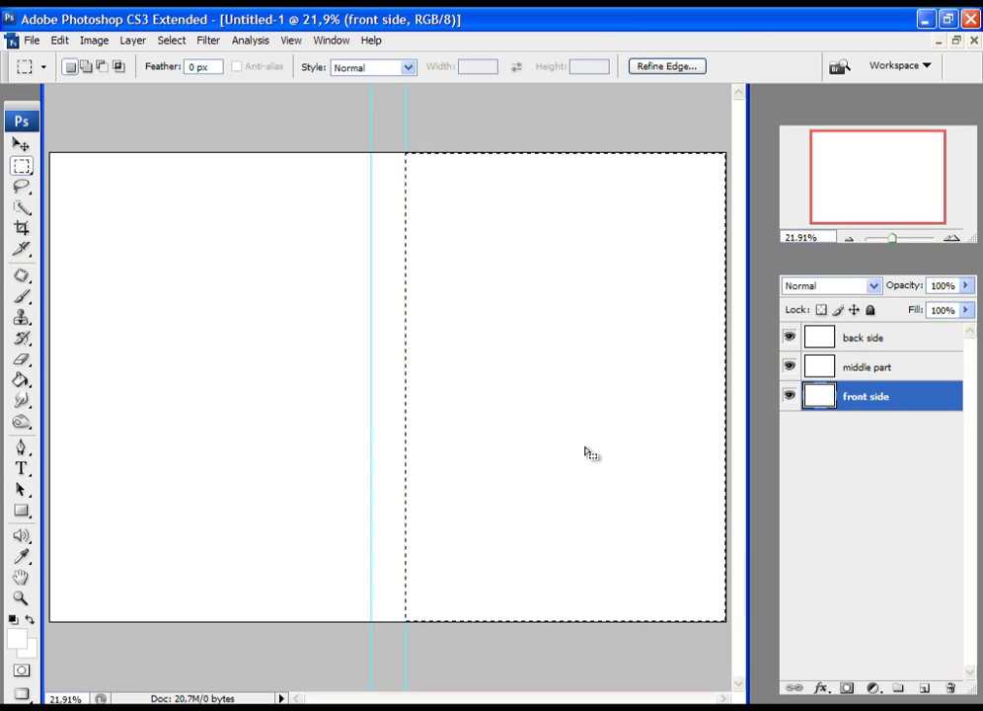
{"action": "left_click", "coordinate": [847, 689]}
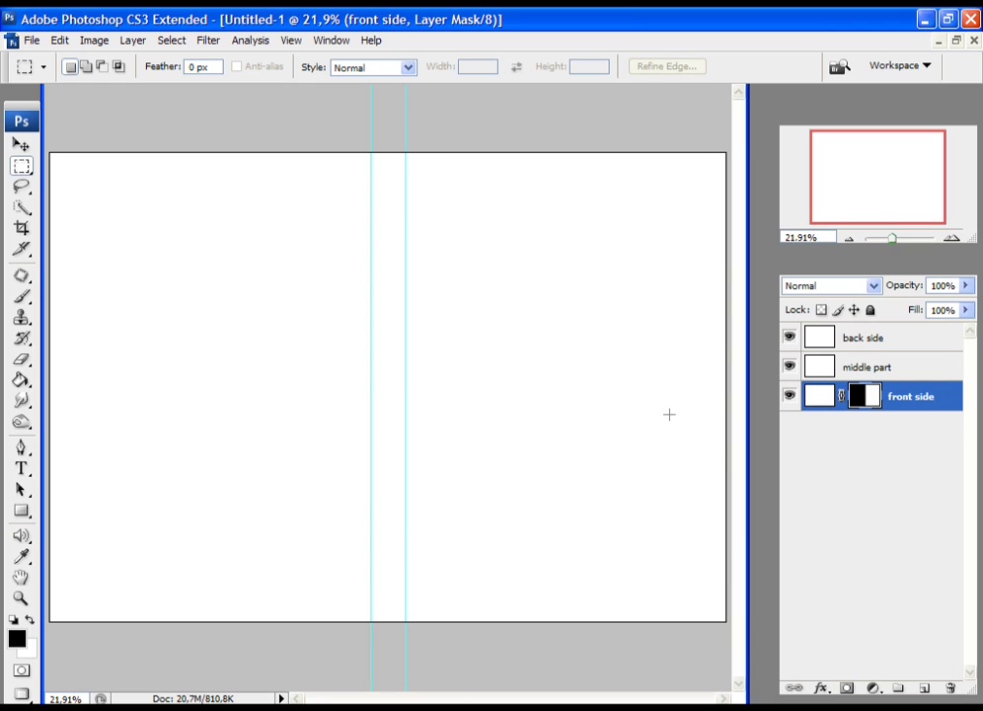
Mask the middle part layer to the strip between the guides and the back side layer to the area left of the spine.
{"action": "left_click", "coordinate": [854, 373]}
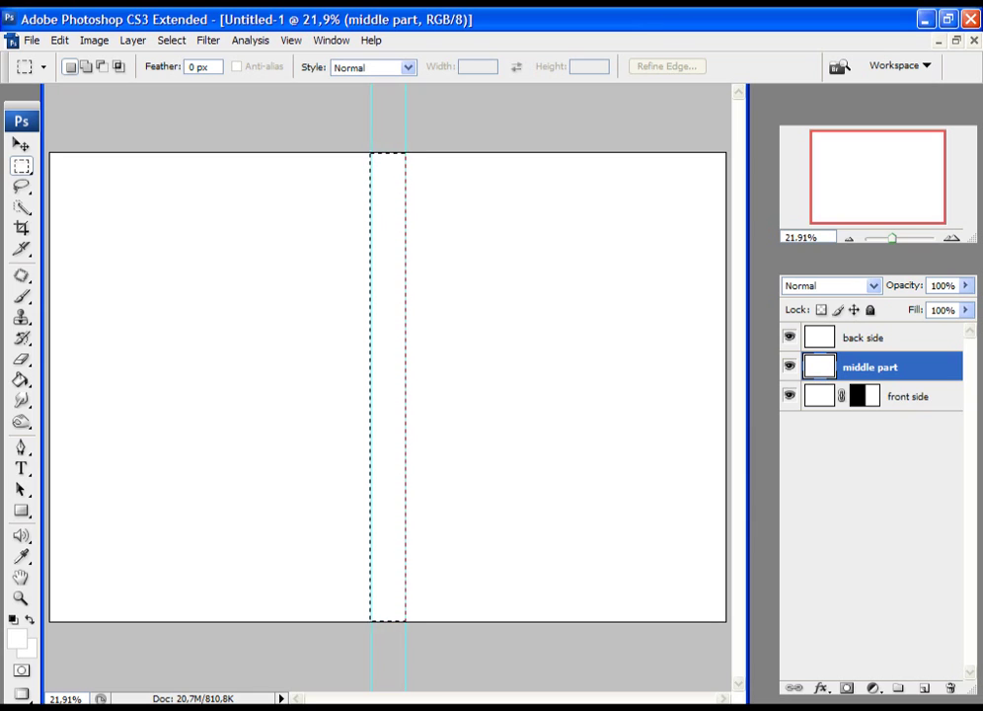
{"action": "left_click", "coordinate": [847, 689]}
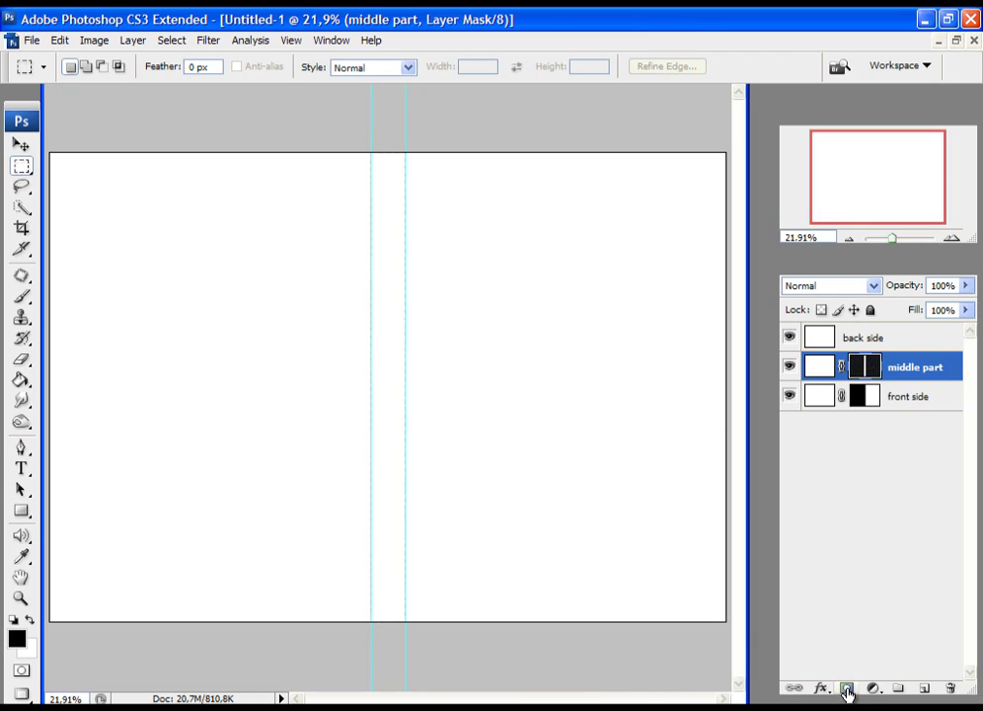
{"action": "left_click", "coordinate": [866, 344]}
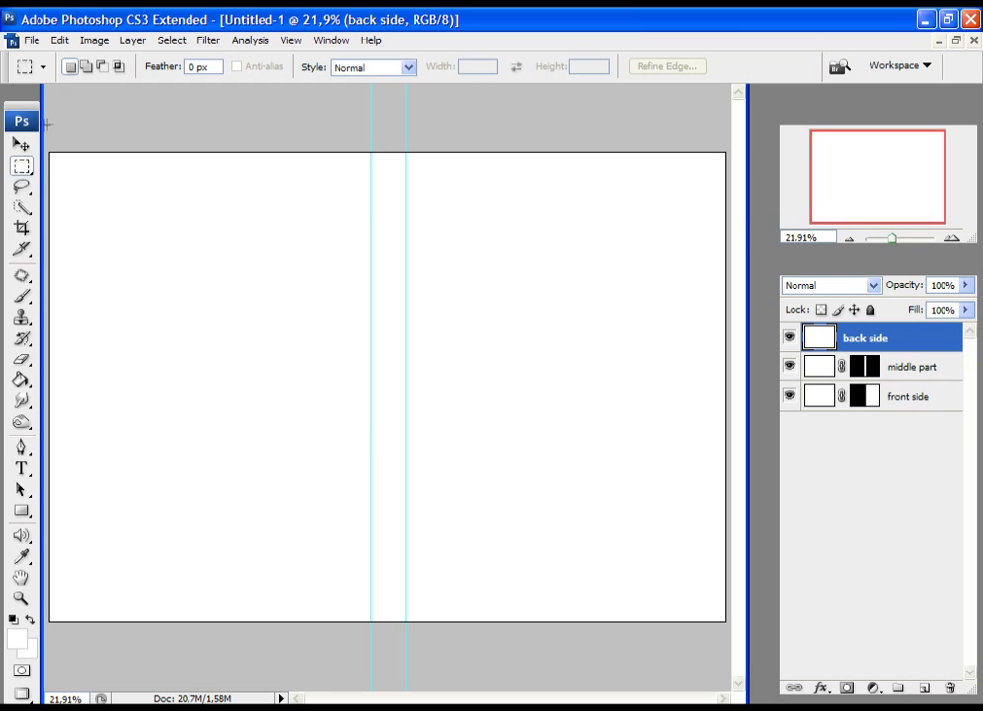
{"action": "left_click_drag", "start_coordinate": [47, 125], "coordinate": [370, 688]}
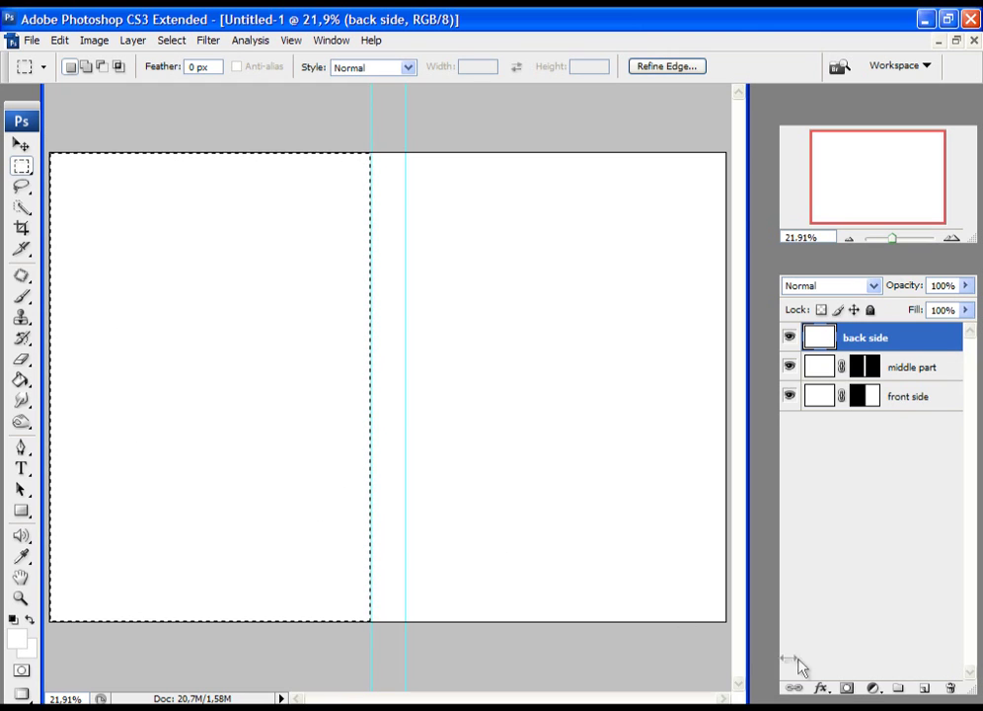
{"action": "left_click", "coordinate": [847, 688]}
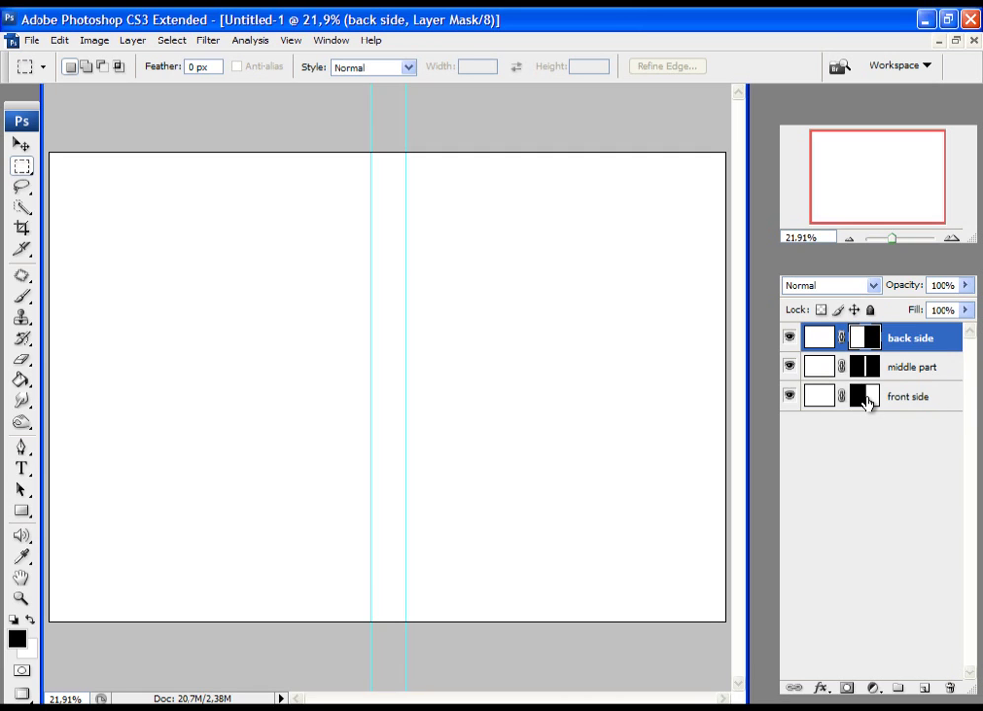
Paint black trial brush strokes across the front side and back side layers to test their masks.
{"action": "left_click", "coordinate": [819, 396]}
{"action": "key", "text": "b"}
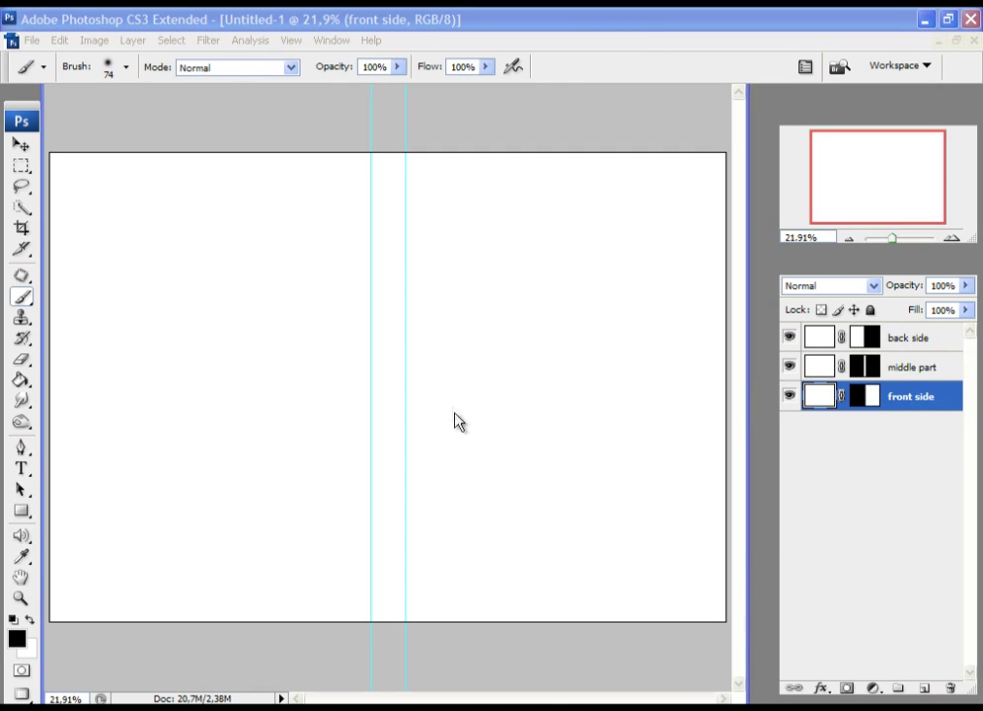
{"action": "left_click", "coordinate": [23, 298]}
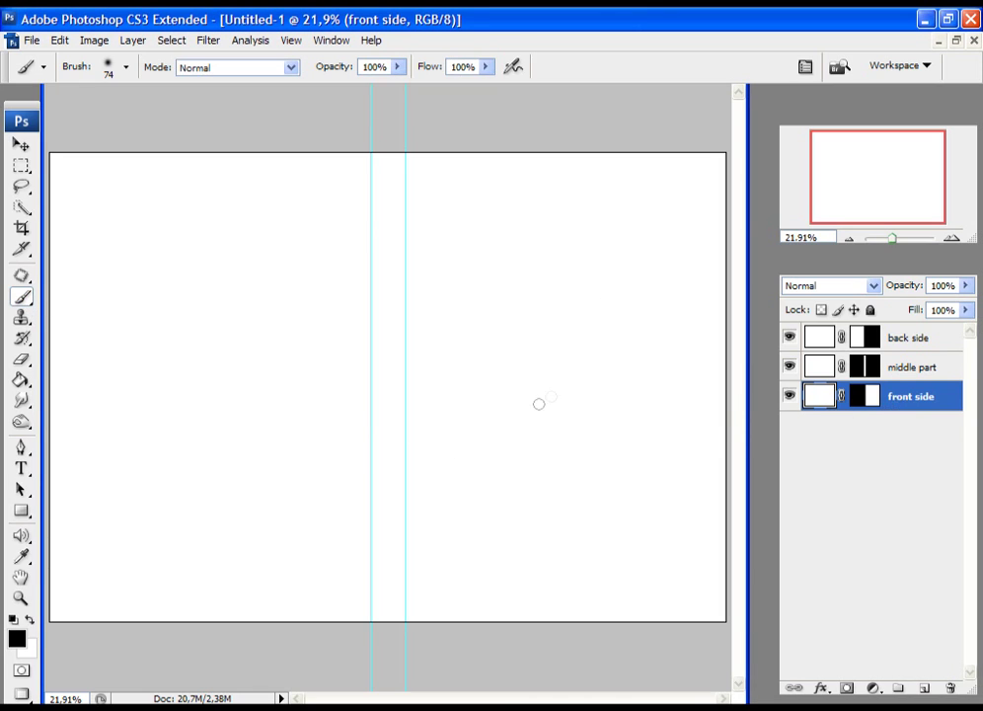
{"action": "mouse_move", "coordinate": [651, 254]}
{"action": "left_mouse_down"}
{"action": "mouse_move", "coordinate": [485, 363]}
{"action": "mouse_move", "coordinate": [590, 513]}
{"action": "mouse_move", "coordinate": [460, 519]}
{"action": "mouse_move", "coordinate": [128, 247]}
{"action": "left_mouse_up"}
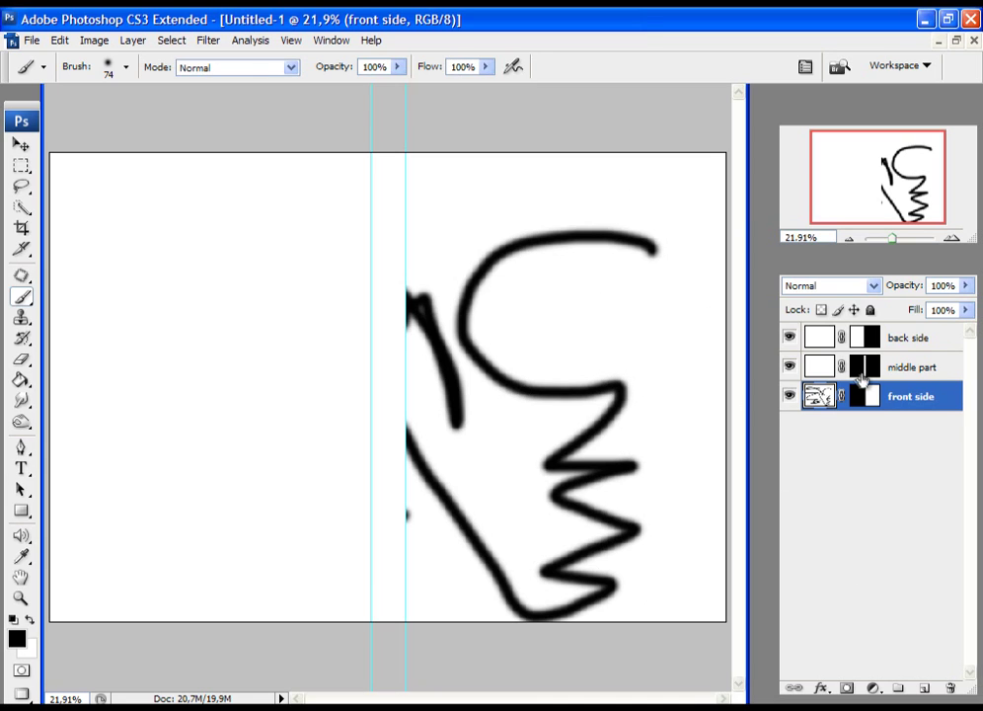
{"action": "left_click", "coordinate": [900, 342]}
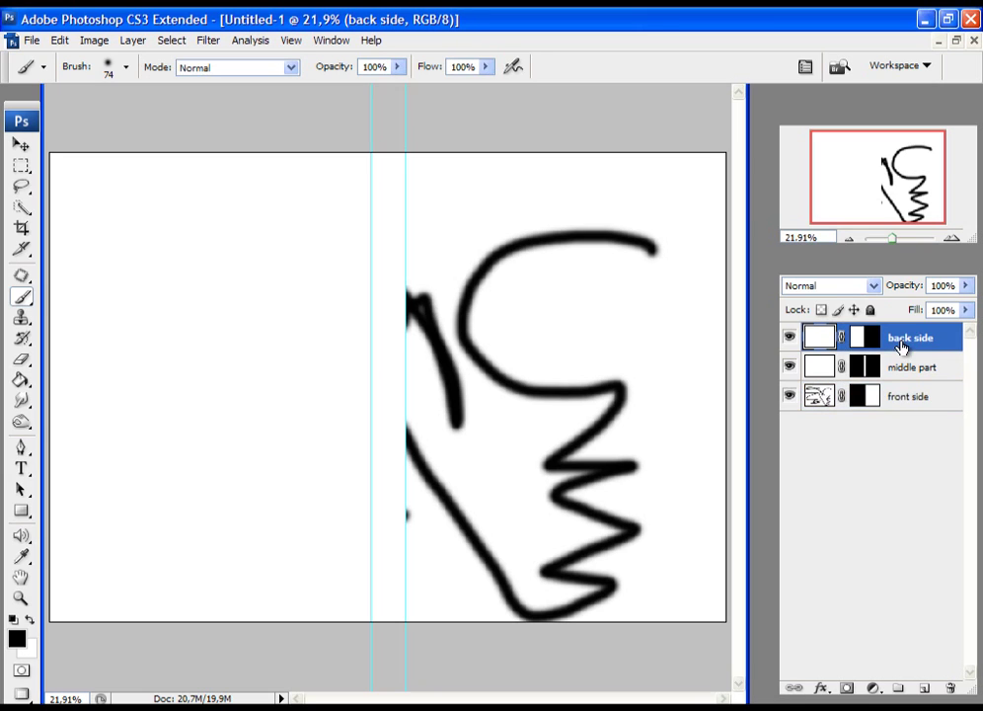
{"action": "mouse_move", "coordinate": [94, 239]}
{"action": "left_mouse_down"}
{"action": "mouse_move", "coordinate": [125, 235]}
{"action": "mouse_move", "coordinate": [294, 428]}
{"action": "mouse_move", "coordinate": [409, 597]}
{"action": "left_mouse_up"}
{"action": "mouse_move", "coordinate": [522, 150]}
{"action": "left_mouse_down"}
{"action": "mouse_move", "coordinate": [368, 194]}
{"action": "mouse_move", "coordinate": [441, 254]}
{"action": "mouse_move", "coordinate": [305, 646]}
{"action": "mouse_move", "coordinate": [303, 557]}
{"action": "left_mouse_up"}
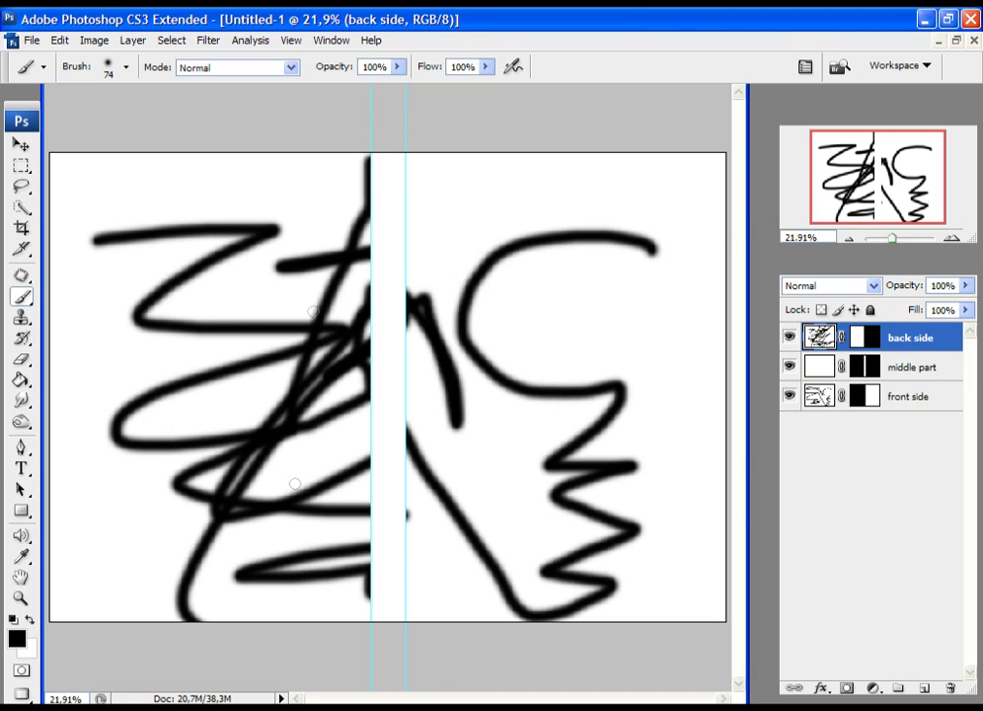
Undo all the trial brush strokes on the front side and back side layers.
{"action": "key", "text": "alt+bracketleft"}
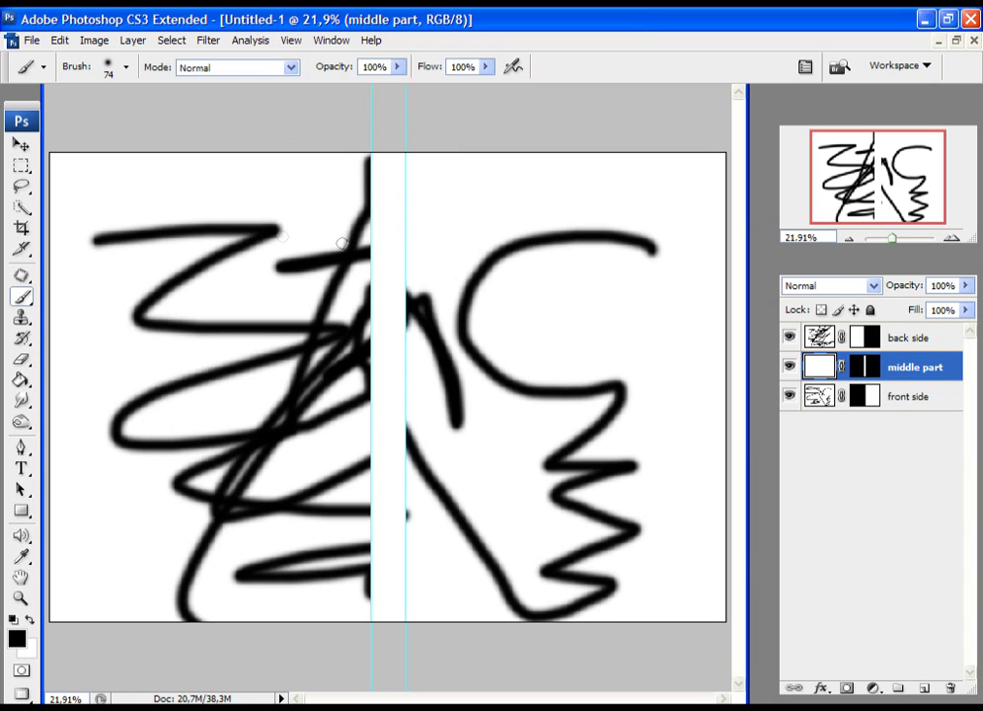
{"action": "left_click", "coordinate": [61, 41]}
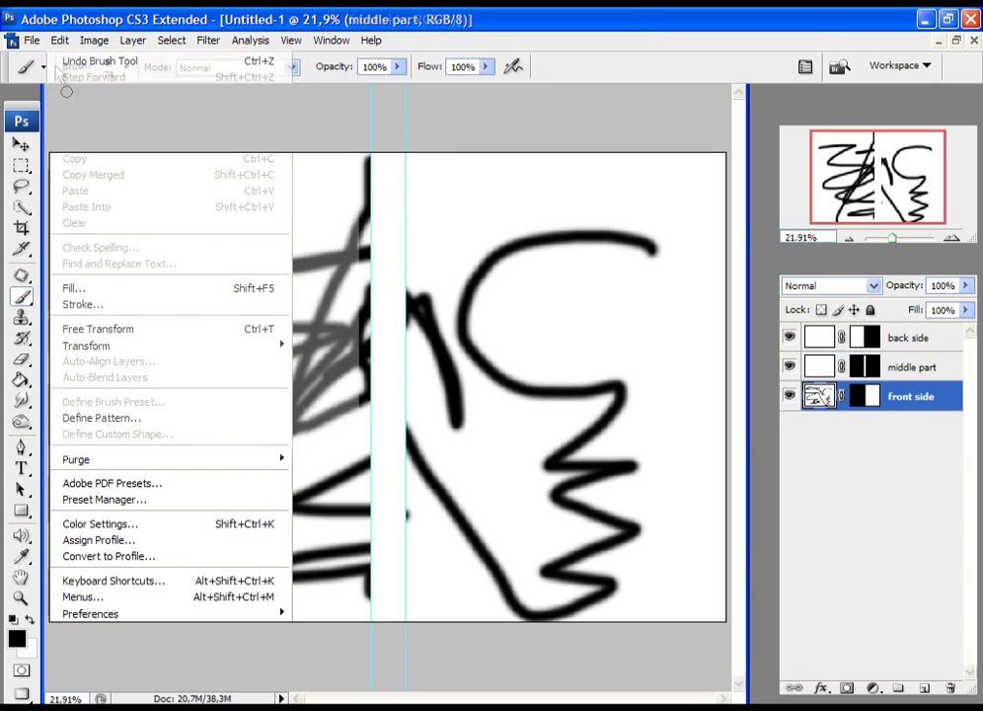
{"action": "left_click", "coordinate": [69, 95]}
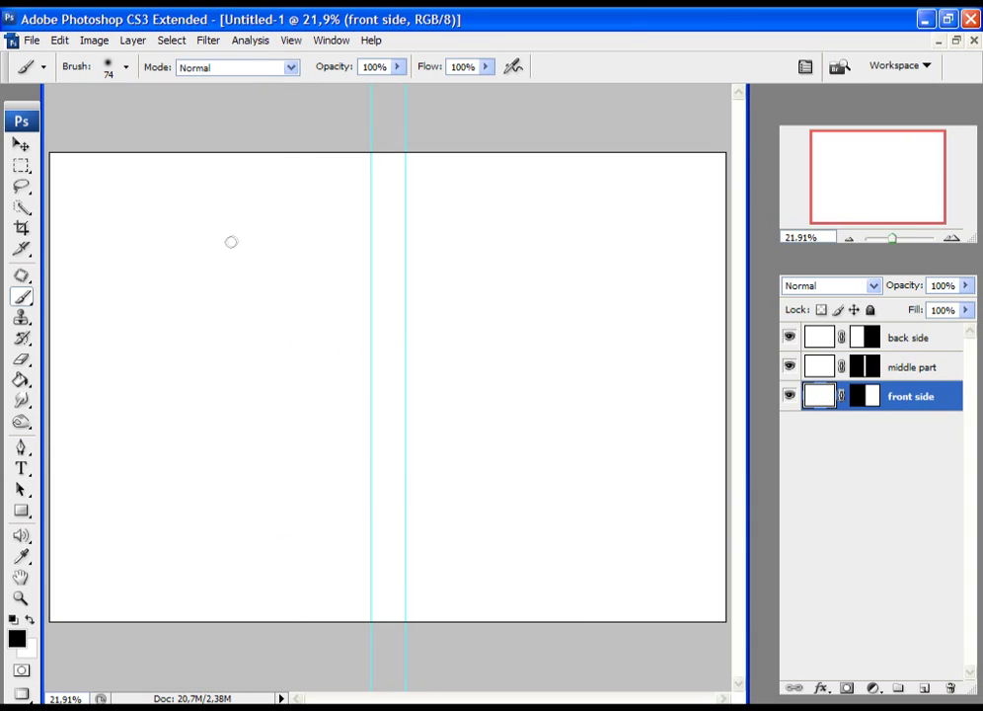
Set the foreground color to black (000000) and fill the front side layer with it using the Paint Bucket.
{"action": "key", "text": "g"}
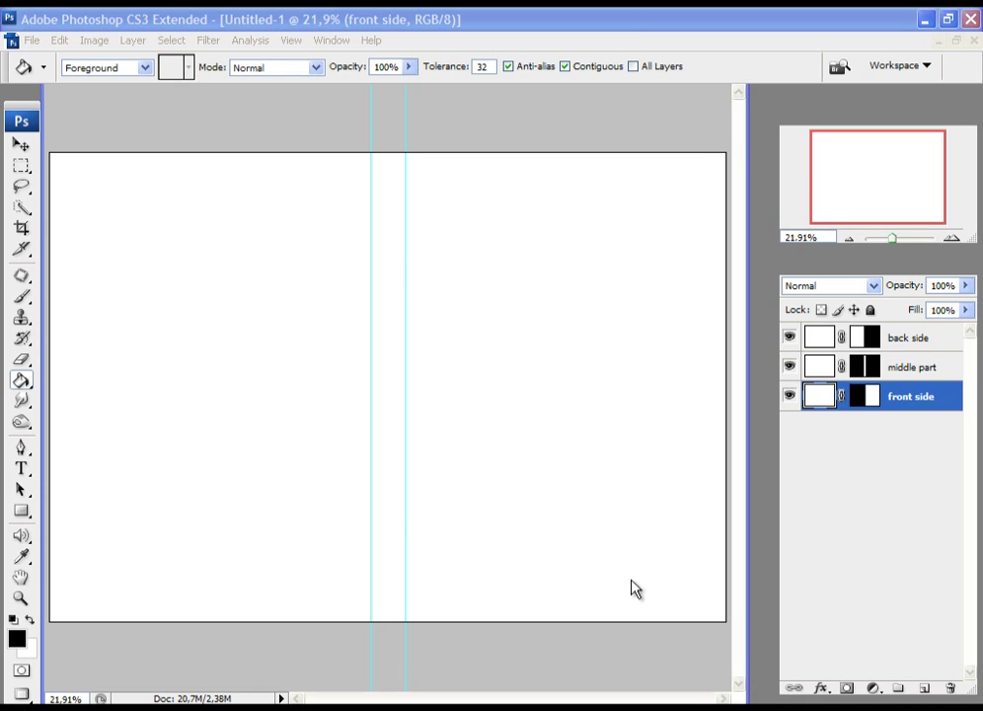
{"action": "left_click", "coordinate": [17, 642]}
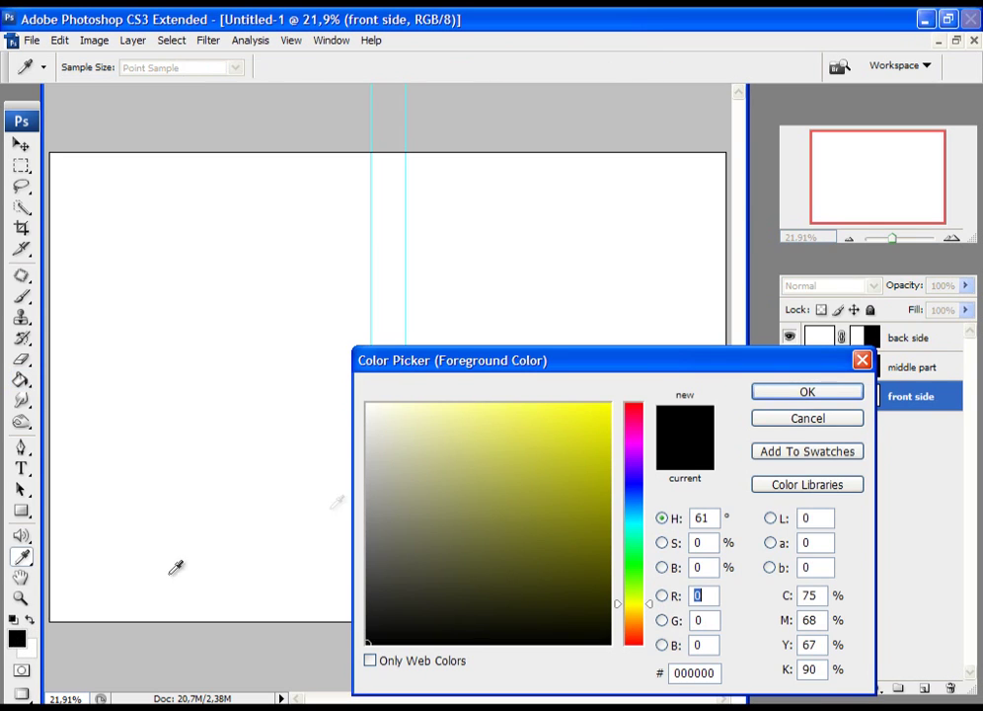
{"action": "left_click", "coordinate": [473, 558]}
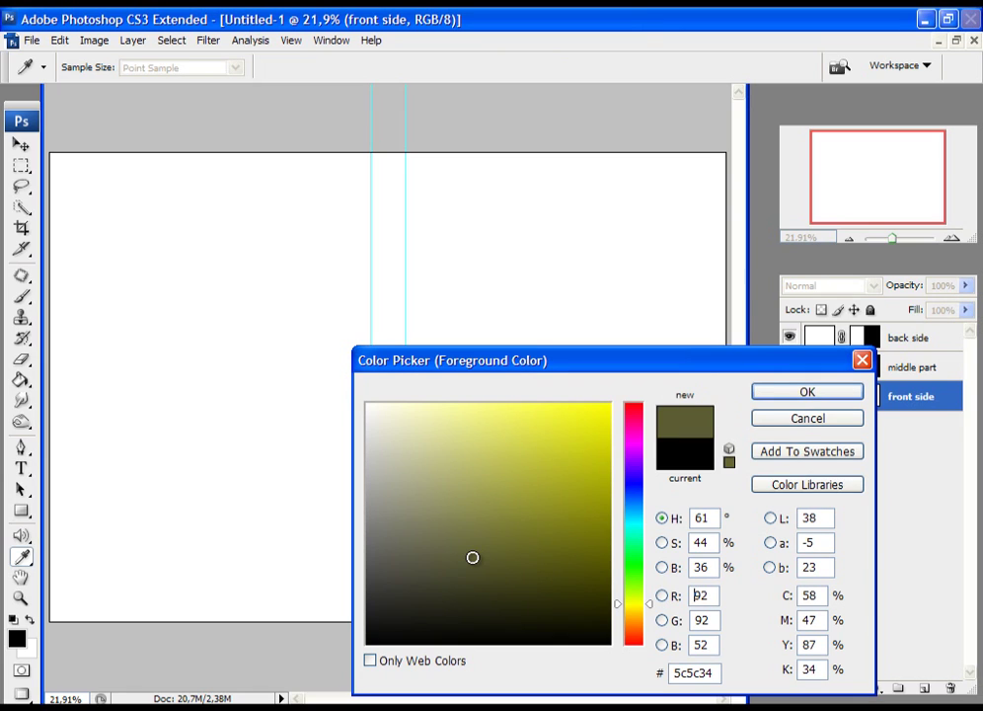
{"action": "mouse_move", "coordinate": [473, 558]}
{"action": "left_mouse_down"}
{"action": "mouse_move", "coordinate": [494, 502]}
{"action": "mouse_move", "coordinate": [492, 464]}
{"action": "mouse_move", "coordinate": [457, 439]}
{"action": "mouse_move", "coordinate": [434, 443]}
{"action": "mouse_move", "coordinate": [357, 658]}
{"action": "left_mouse_up"}
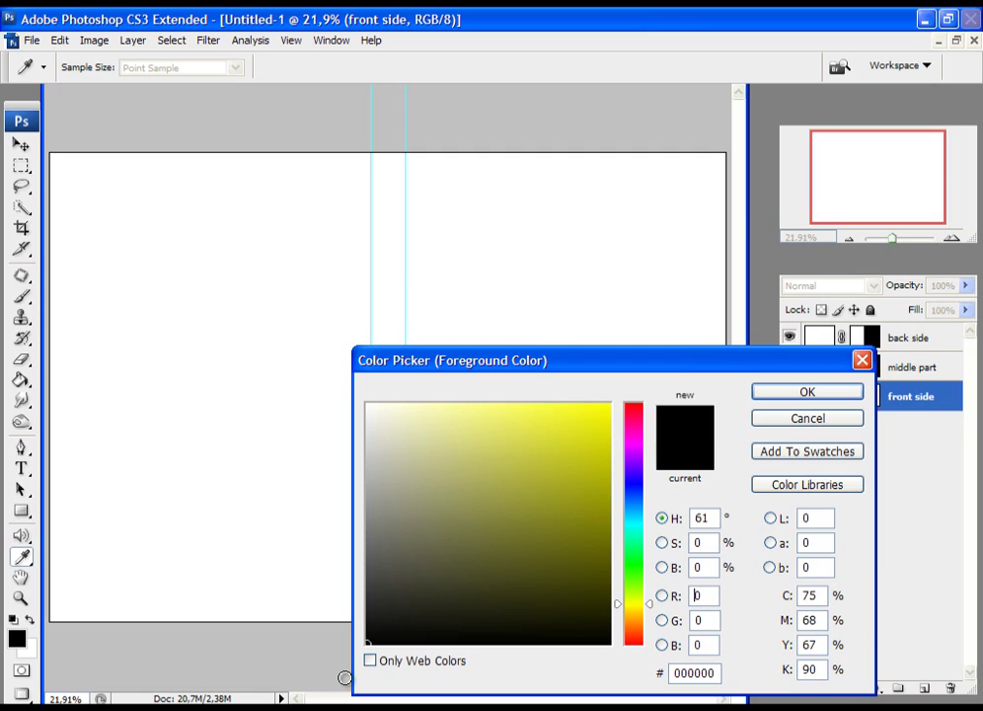
{"action": "left_click", "coordinate": [807, 393]}
{"action": "key", "text": "g"}
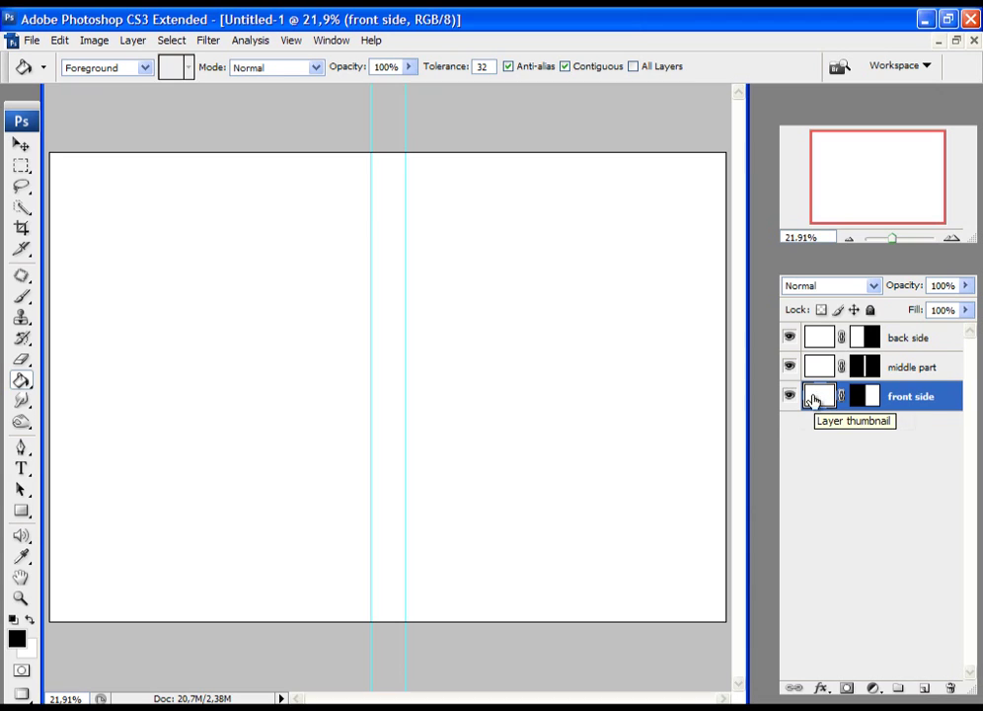
{"action": "left_click", "coordinate": [513, 404]}
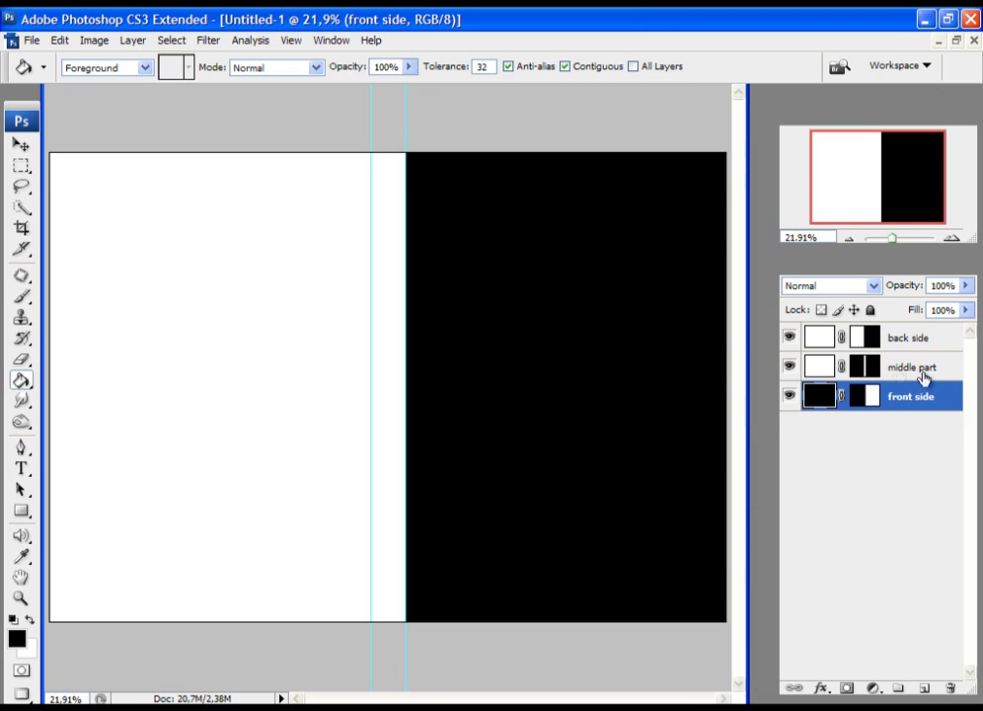
Fill the middle part and back side layers with black as well.
{"action": "left_click", "coordinate": [815, 368]}
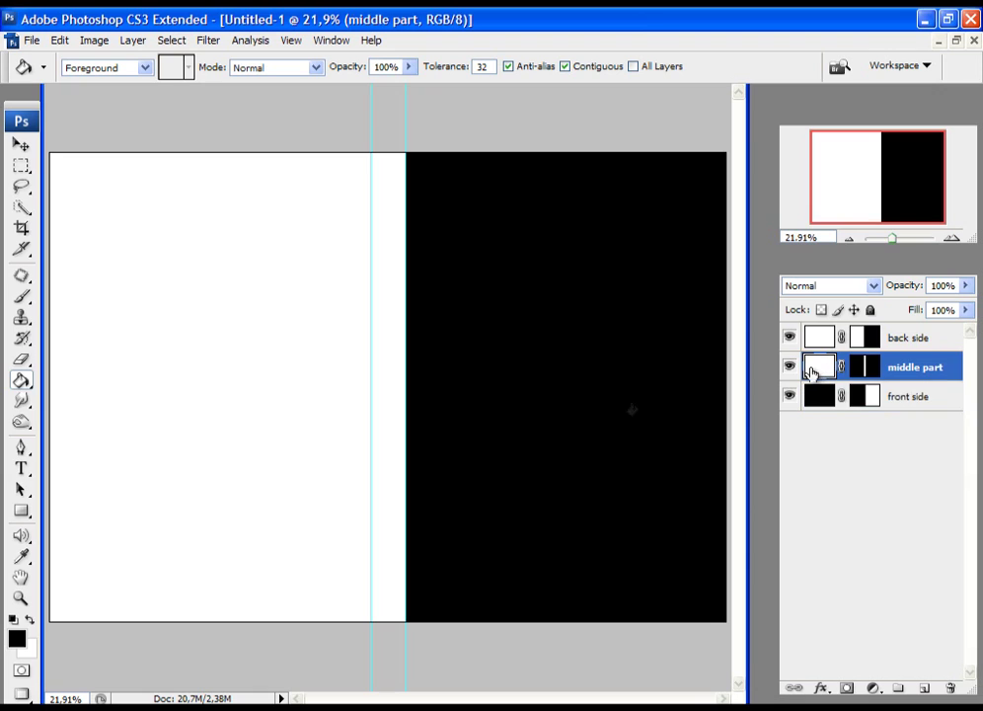
{"action": "left_click", "coordinate": [387, 412]}
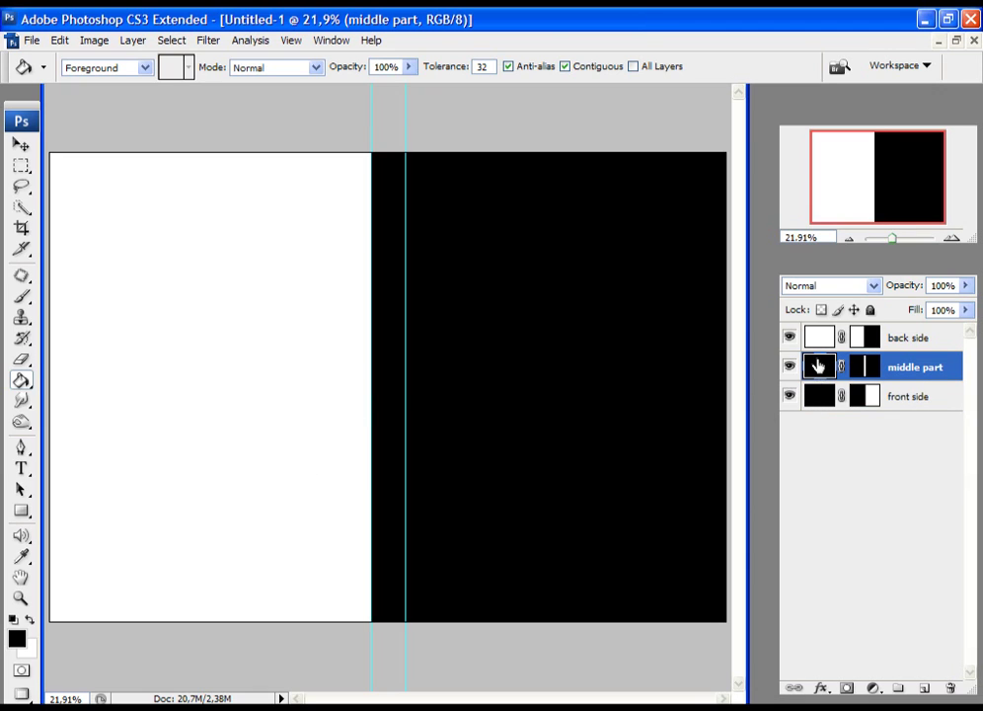
{"action": "left_click", "coordinate": [815, 345]}
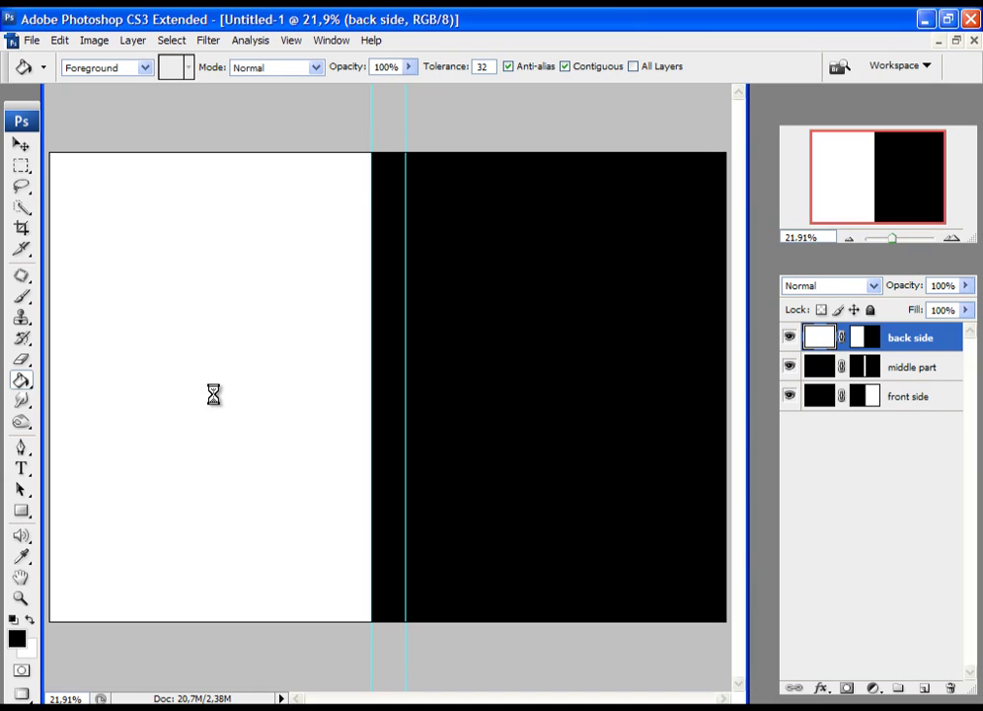
{"action": "left_click", "coordinate": [207, 388]}
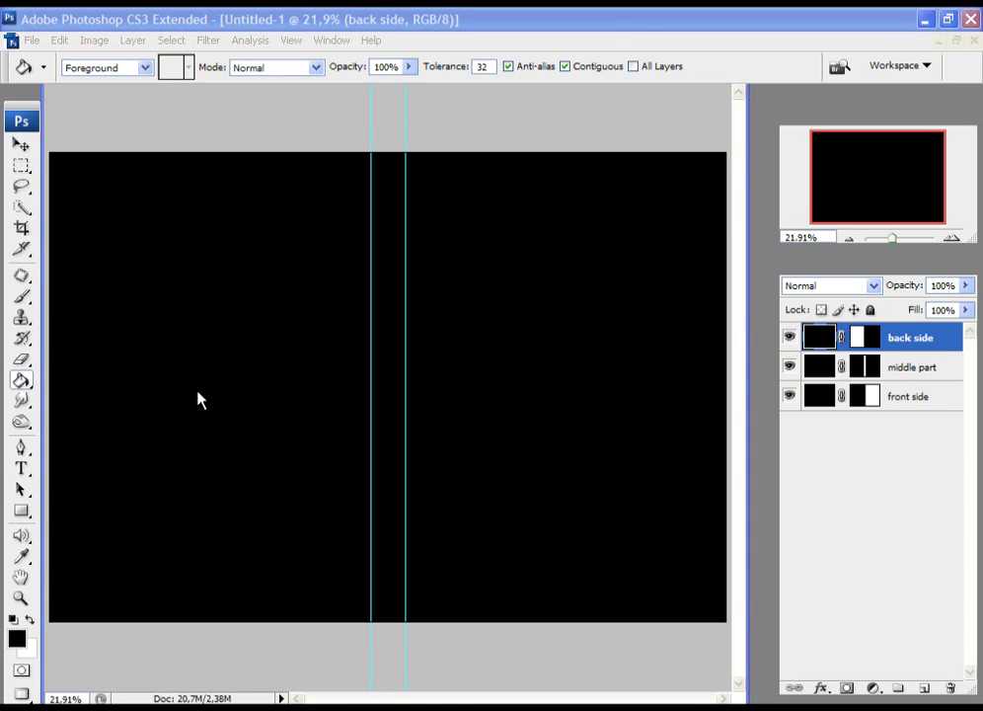
Open the image house 2 from the Tutorial folder, viewing the files as thumbnails.
{"action": "left_click", "coordinate": [32, 39]}
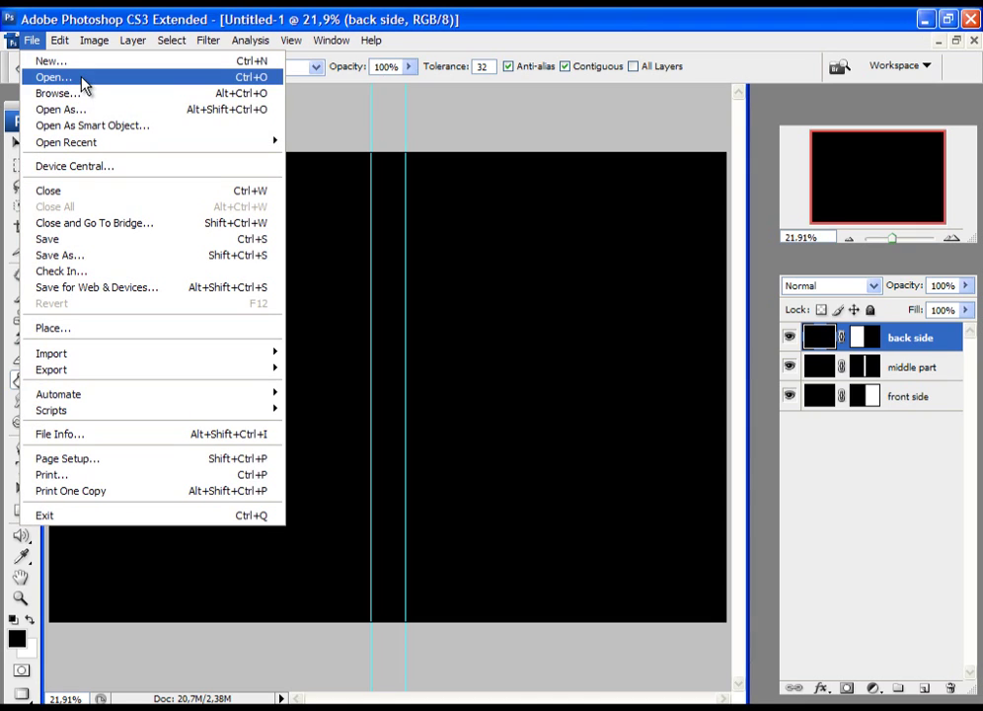
{"action": "left_click", "coordinate": [61, 77]}
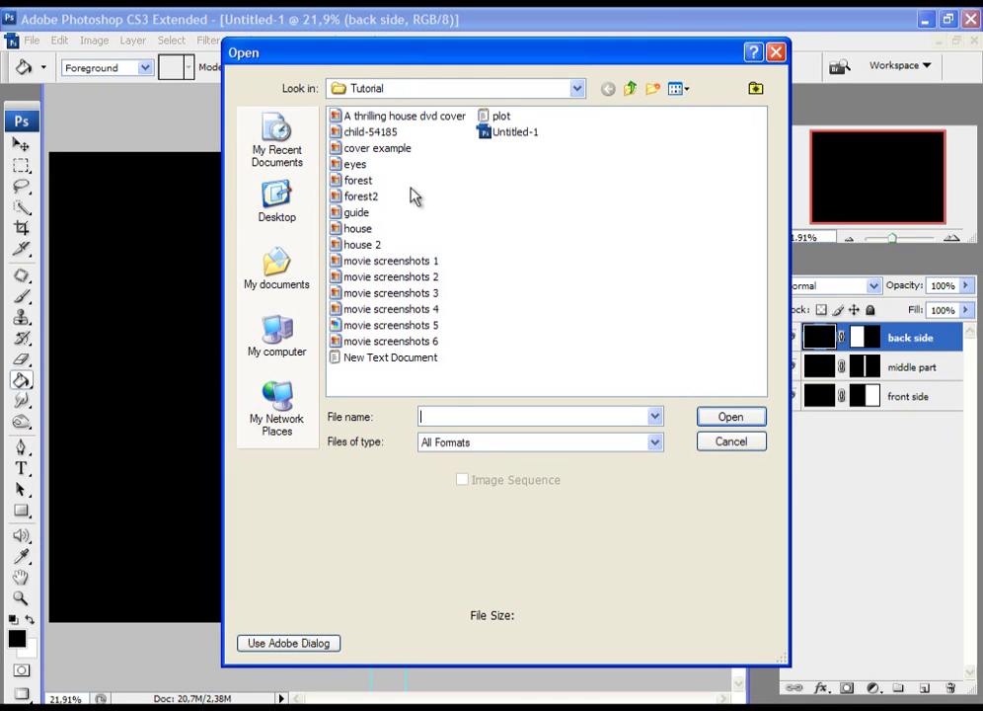
{"action": "left_click", "coordinate": [676, 88]}
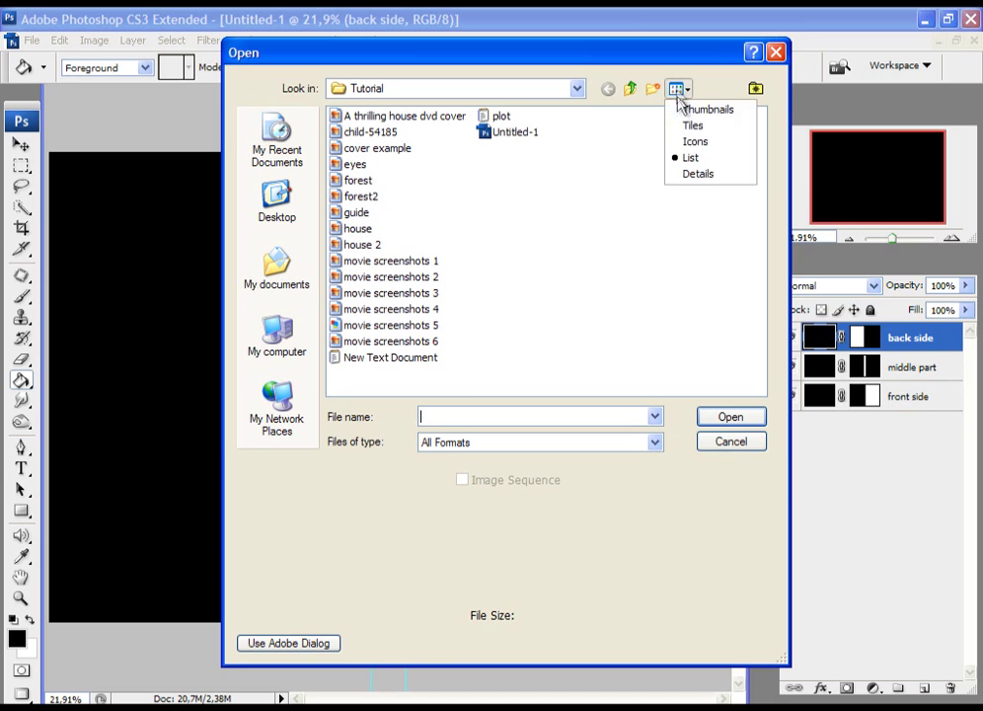
{"action": "left_click", "coordinate": [691, 108]}
{"action": "left_click_drag", "start_coordinate": [757, 152], "coordinate": [757, 215]}
{"action": "left_click", "coordinate": [630, 264]}
{"action": "left_click", "coordinate": [740, 420]}
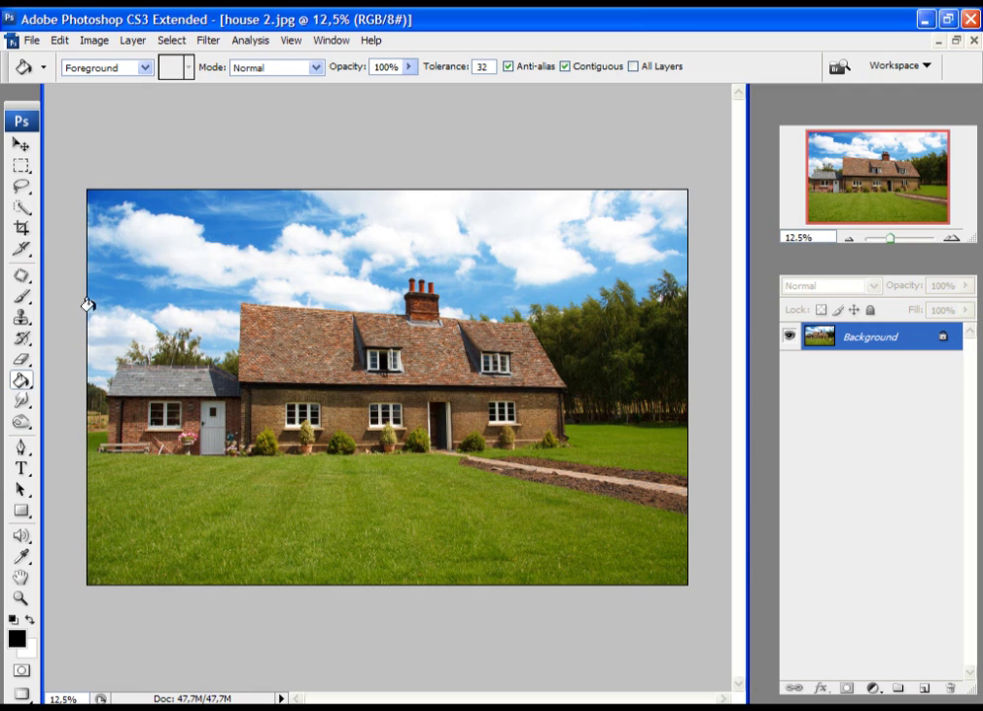
Switch to Standard Screen Mode and copy the house picture into the Untitled-1 cover document with the Move tool.
{"action": "left_click", "coordinate": [27, 694]}
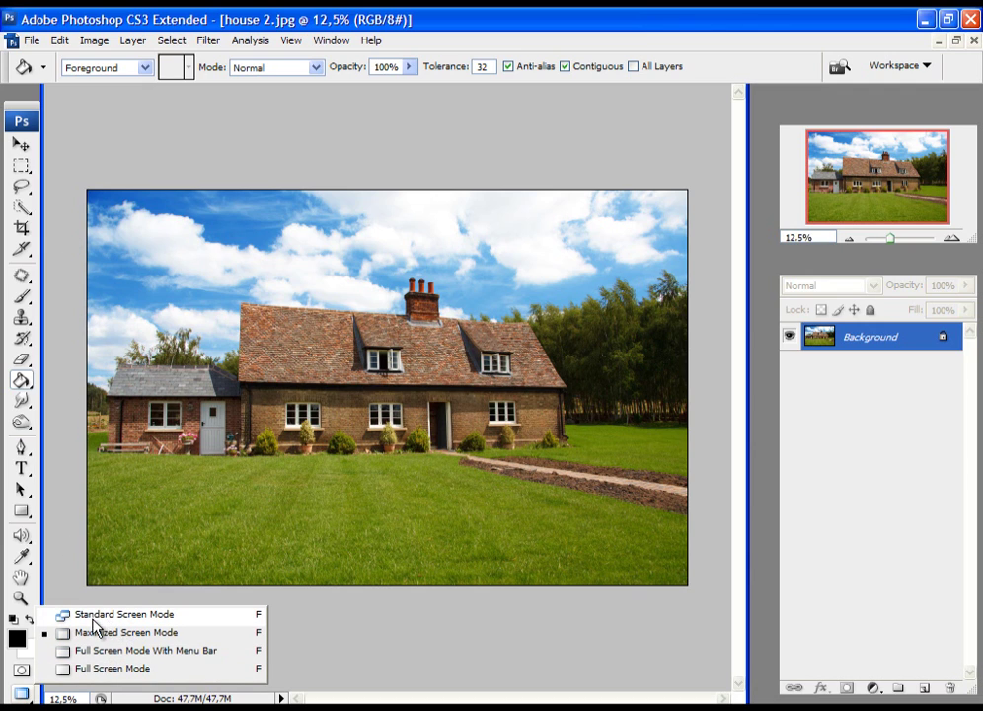
{"action": "left_click", "coordinate": [143, 615]}
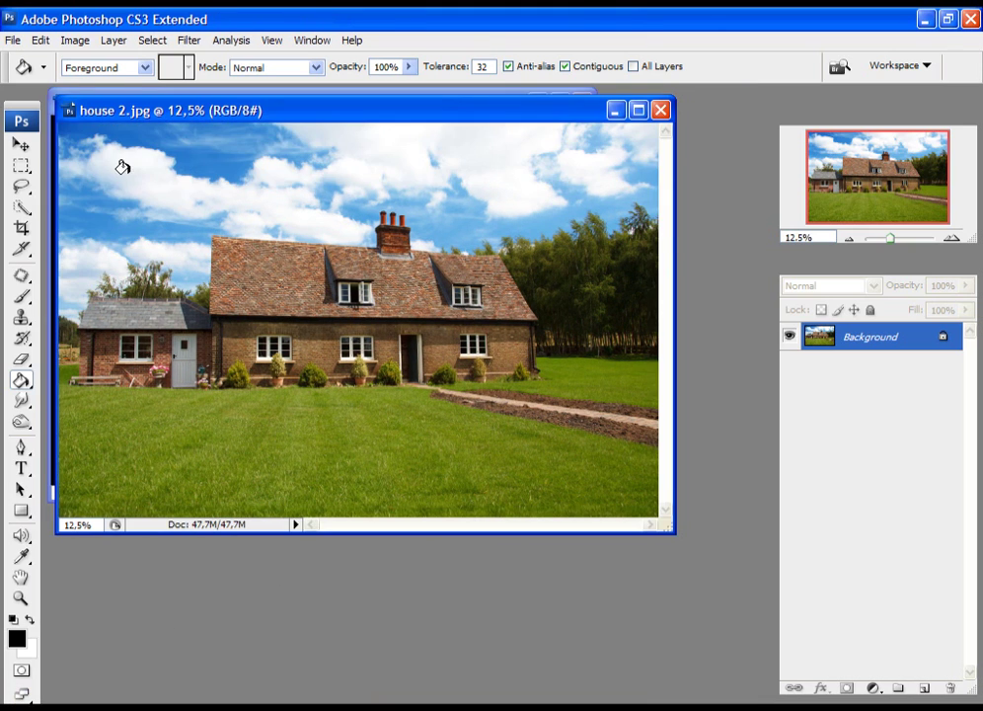
{"action": "left_click", "coordinate": [21, 144]}
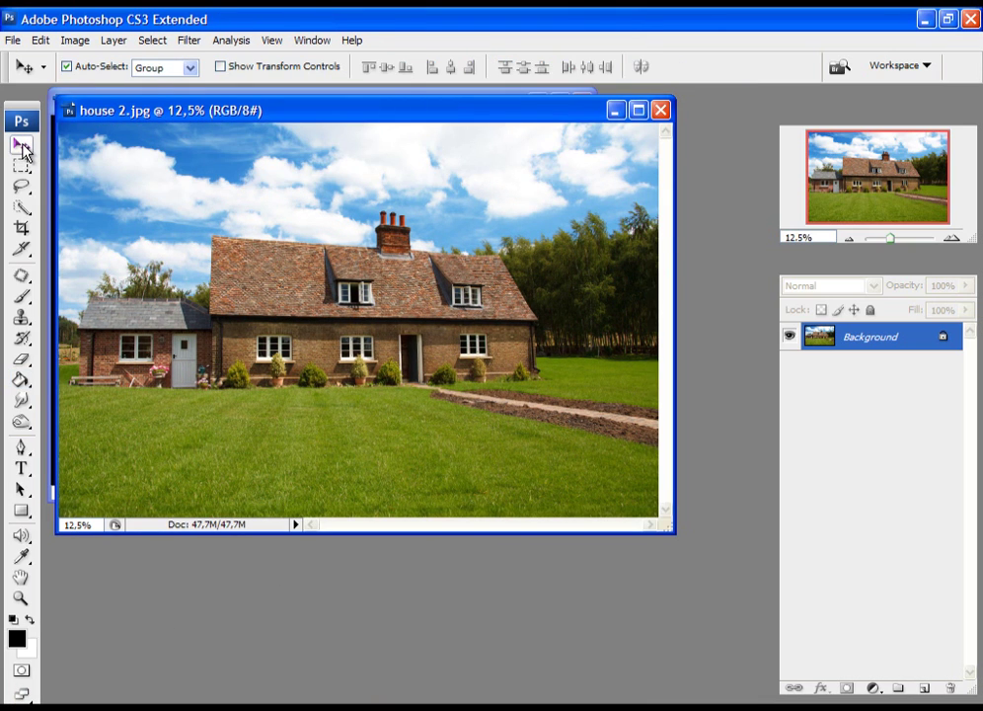
{"action": "left_click", "coordinate": [85, 95]}
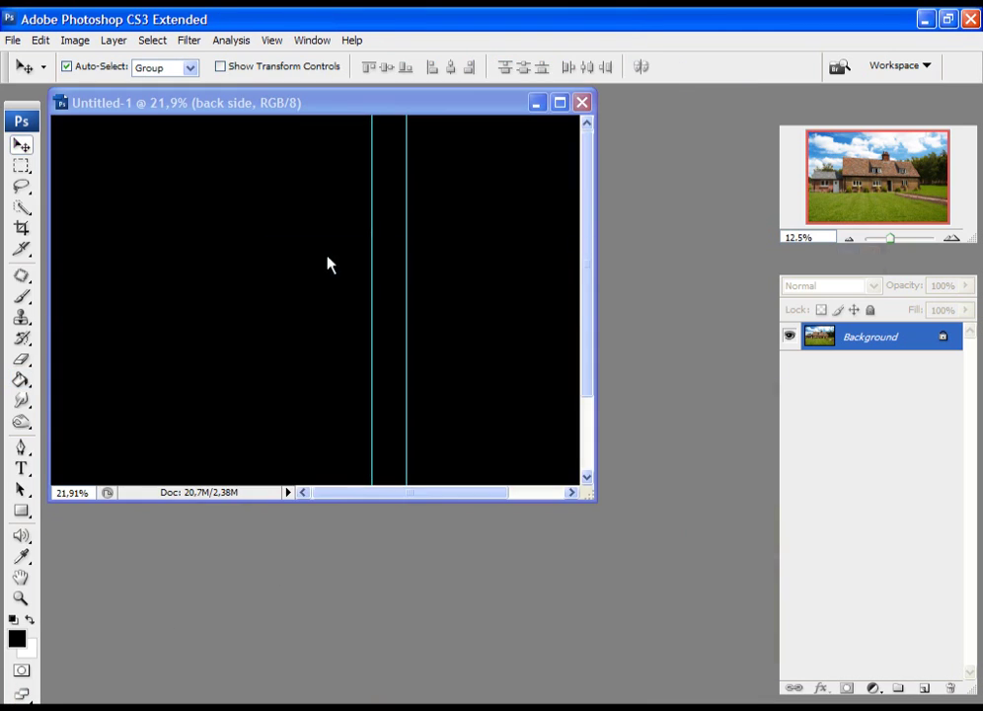
{"action": "key", "text": "ctrl+Tab"}
{"action": "left_click_drag", "start_coordinate": [305, 360], "coordinate": [179, 240]}
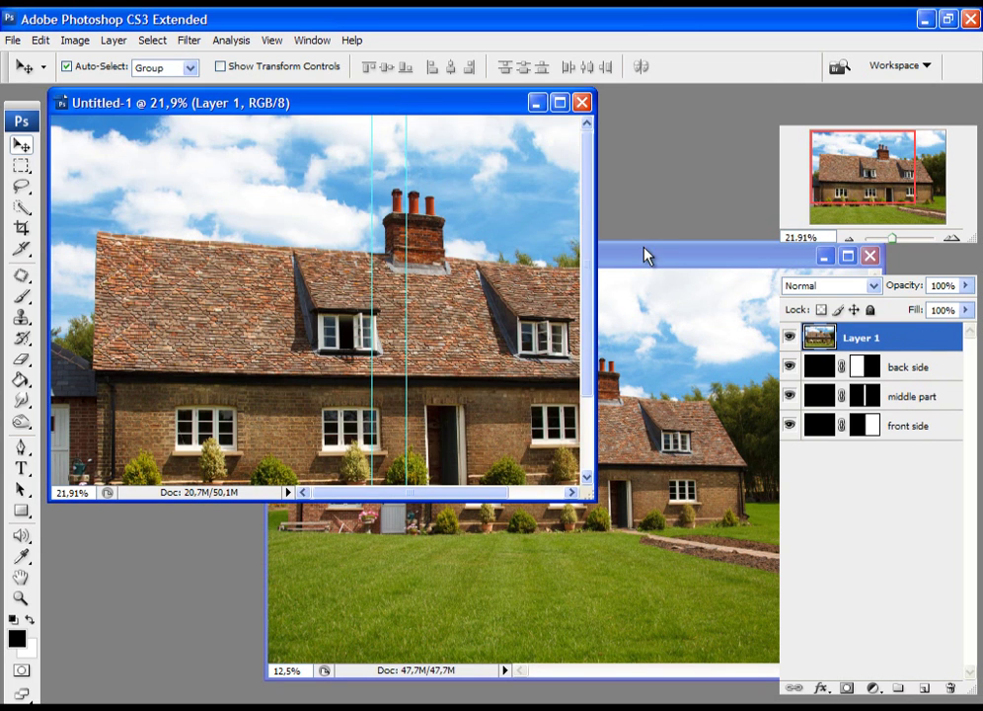
Close the house 2.jpg document and maximize the Untitled-1 cover document.
{"action": "left_click", "coordinate": [648, 257]}
{"action": "left_click_drag", "start_coordinate": [648, 257], "coordinate": [420, 224]}
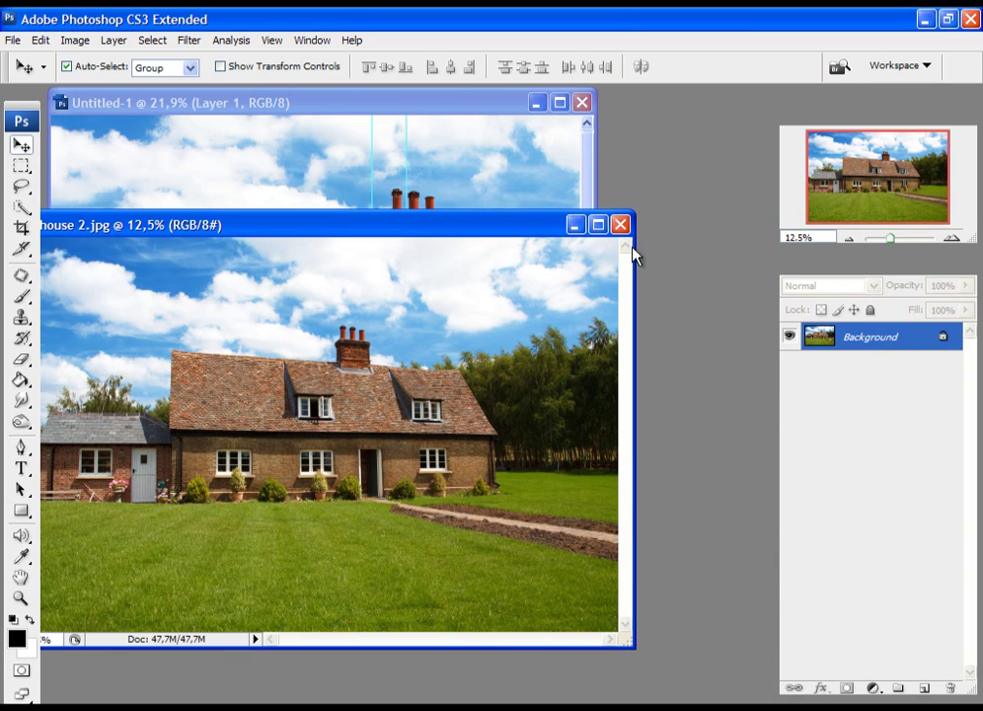
{"action": "left_click", "coordinate": [620, 226]}
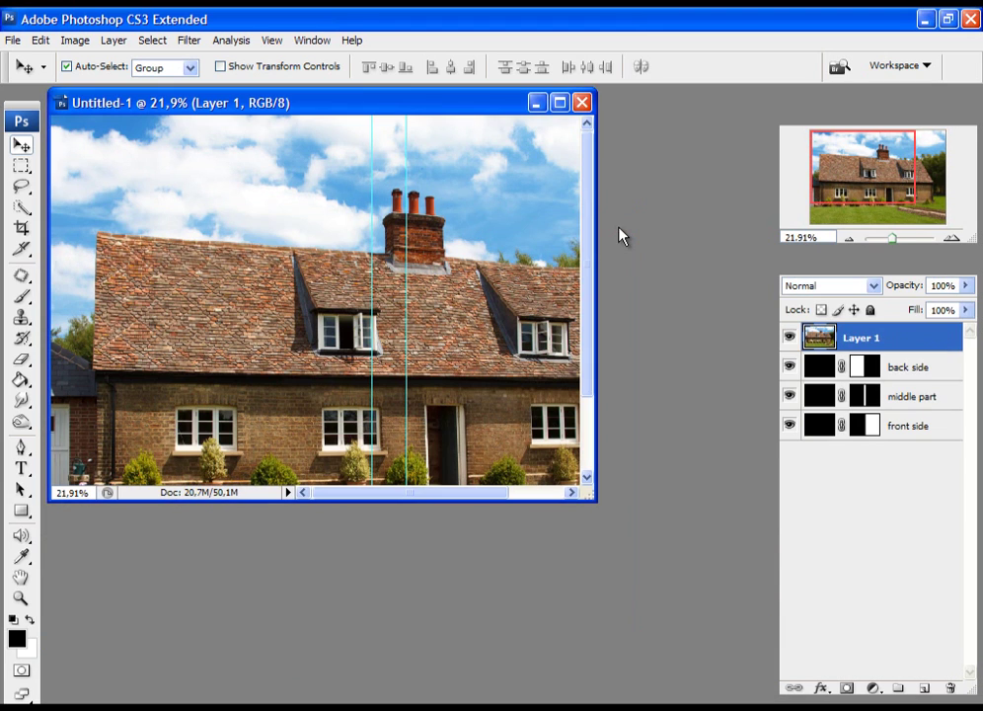
{"action": "double_click", "coordinate": [493, 104]}
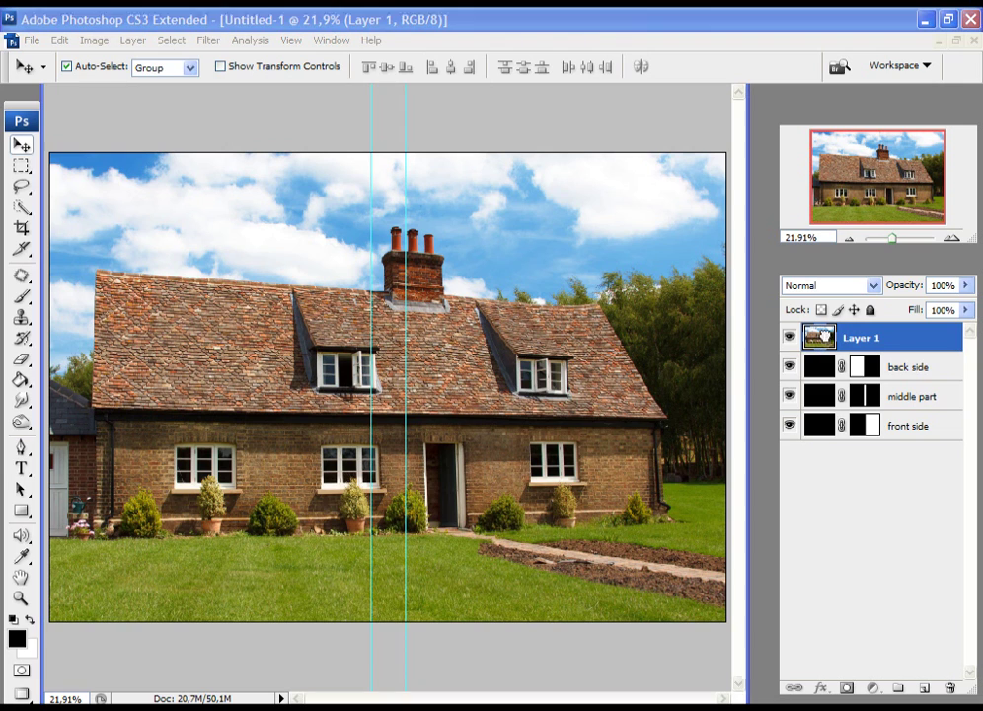
Move the house picture's layer below the back side and middle part layers, directly above the front side layer.
{"action": "left_click_drag", "start_coordinate": [825, 338], "coordinate": [825, 387]}
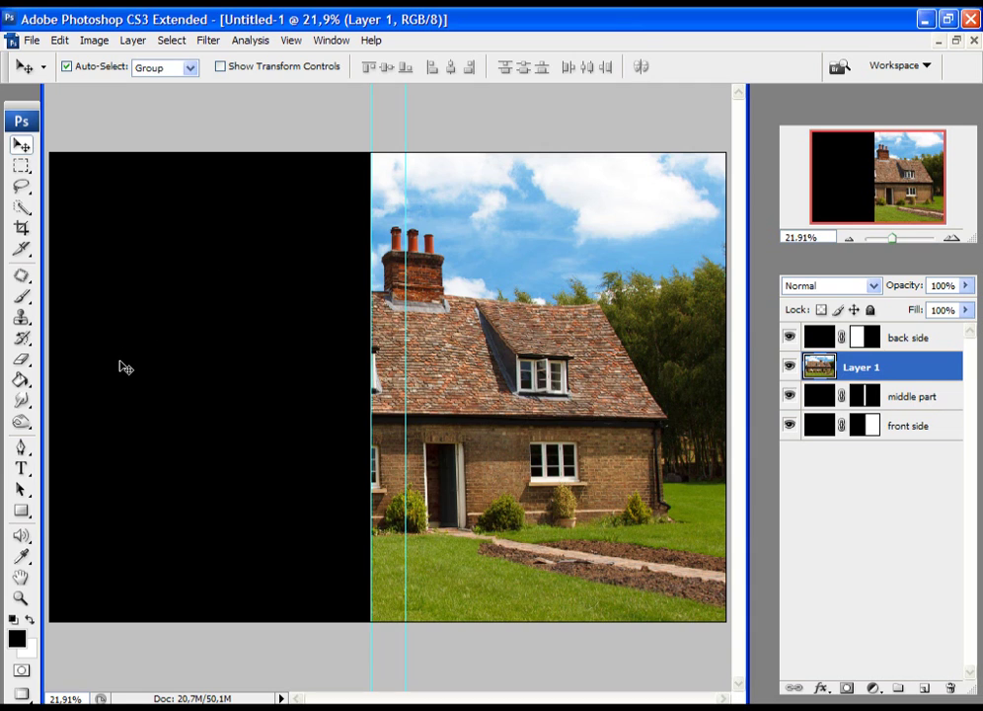
{"action": "left_click", "coordinate": [920, 340]}
{"action": "left_click", "coordinate": [865, 371]}
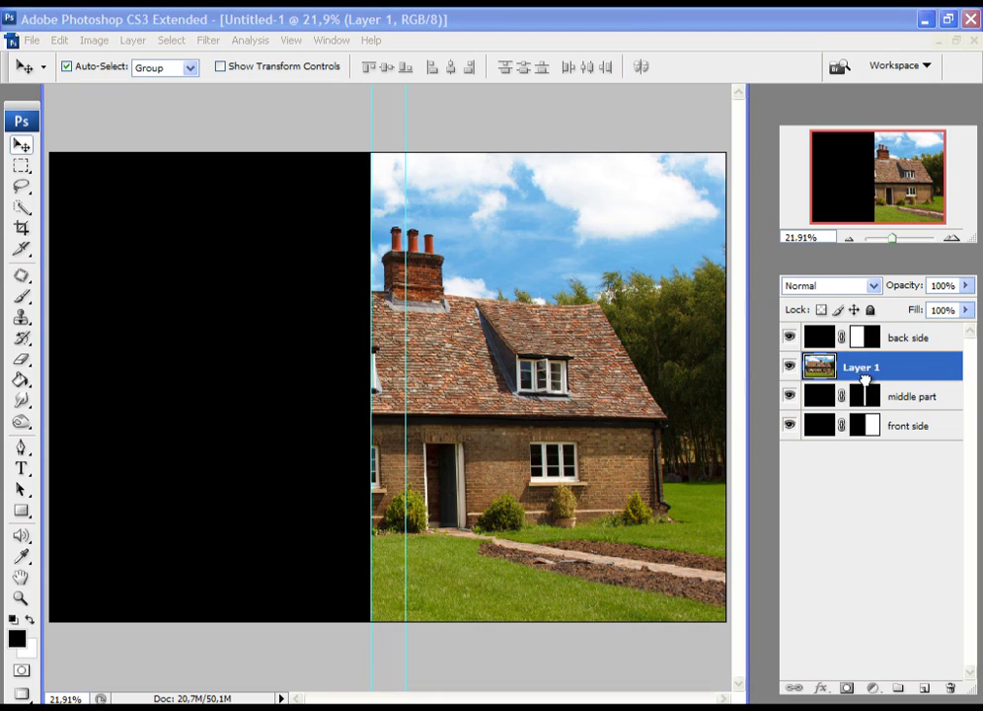
{"action": "key", "text": "ctrl+bracketleft"}
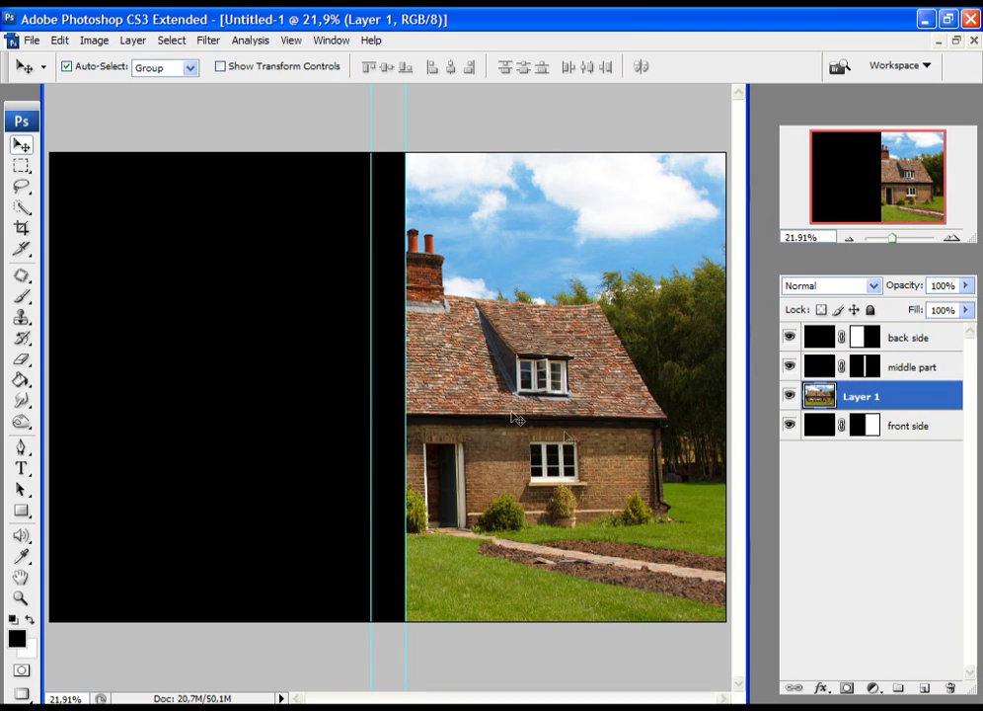